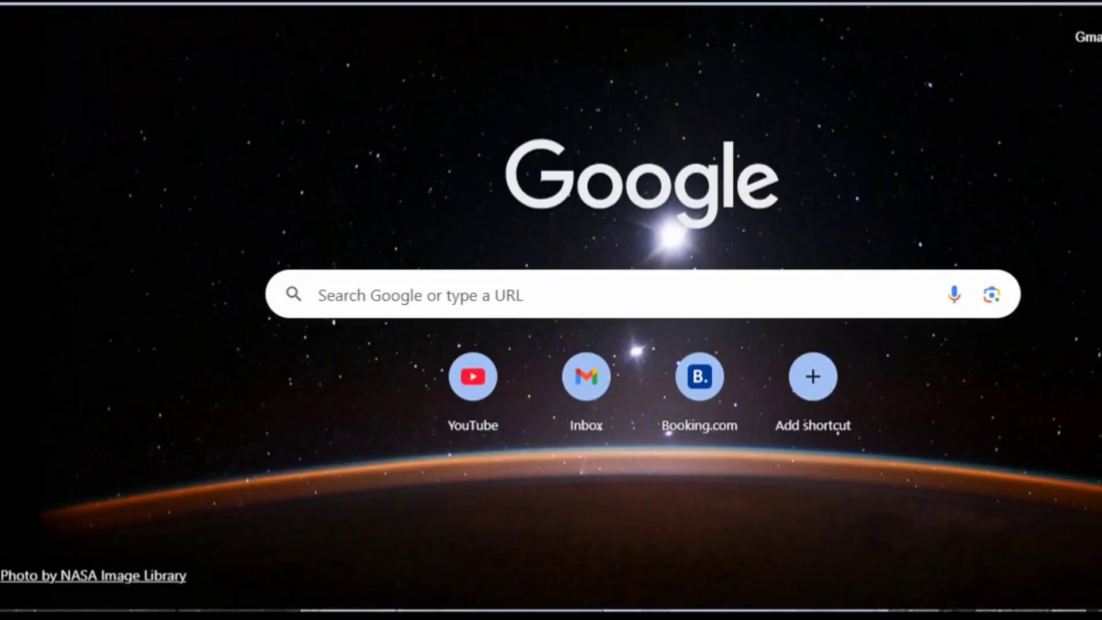
# Search Google for 'vietnam evisa official website' and open the evisa.gov.vn result.
pyautogui.click(368, 307)
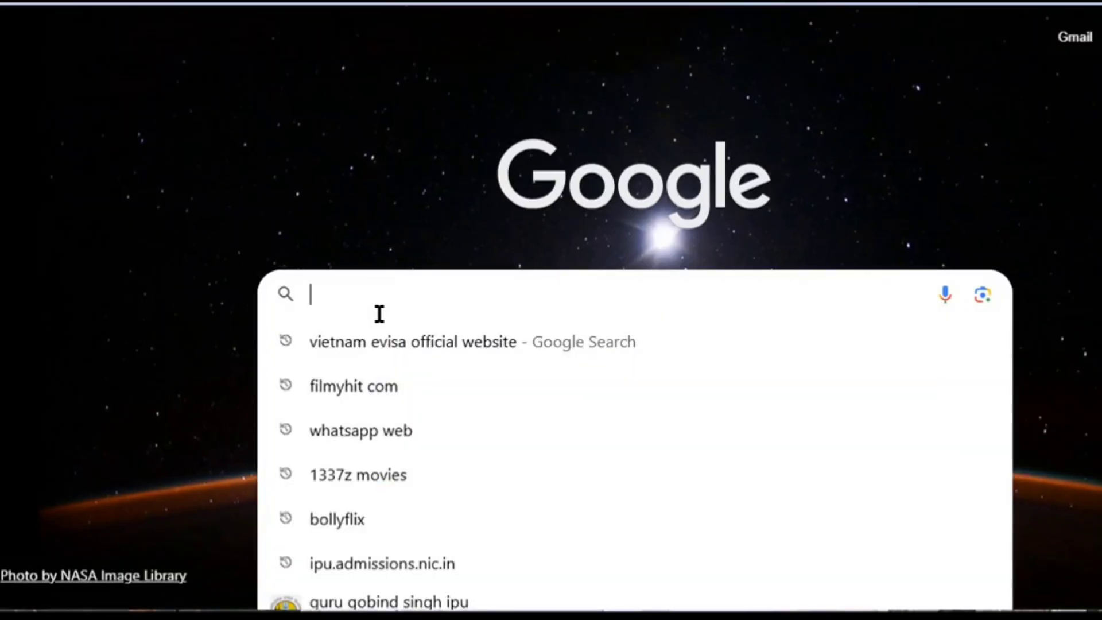
pyautogui.click(392, 342)
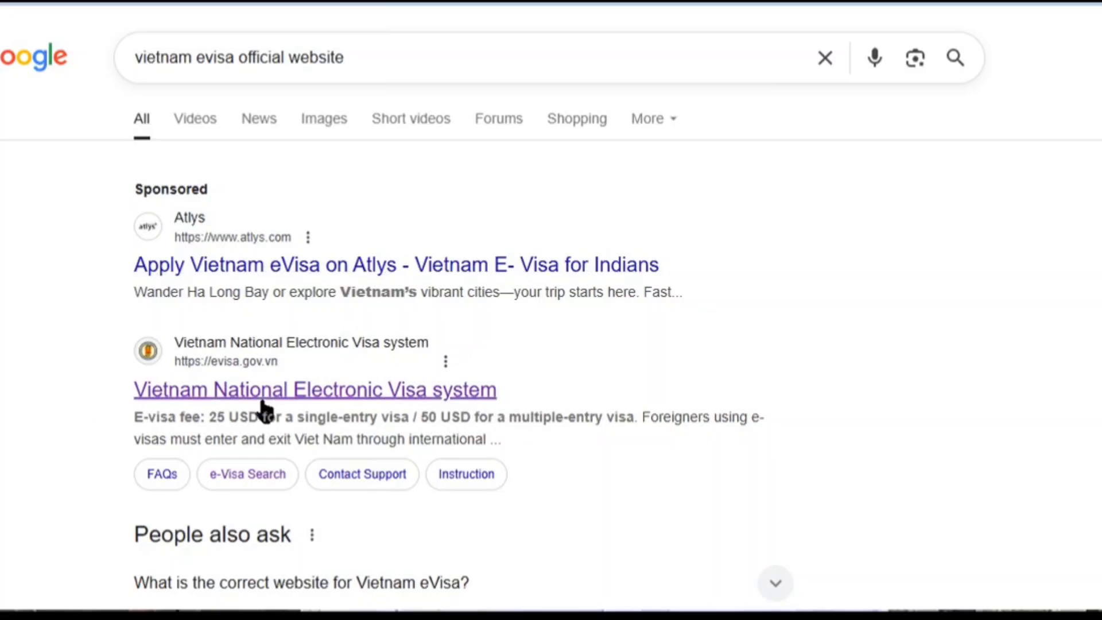
pyautogui.click(283, 392)
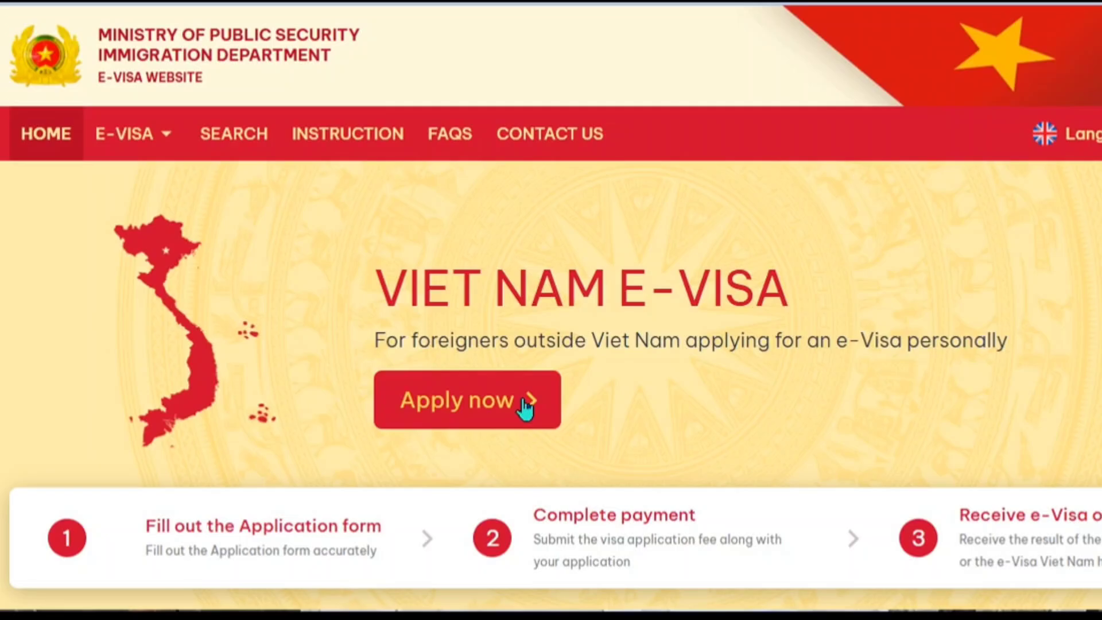
# Choose E-VISA > For Foreign Individuals, tick both declaration checkboxes and continue to the form.
pyautogui.click(109, 132)
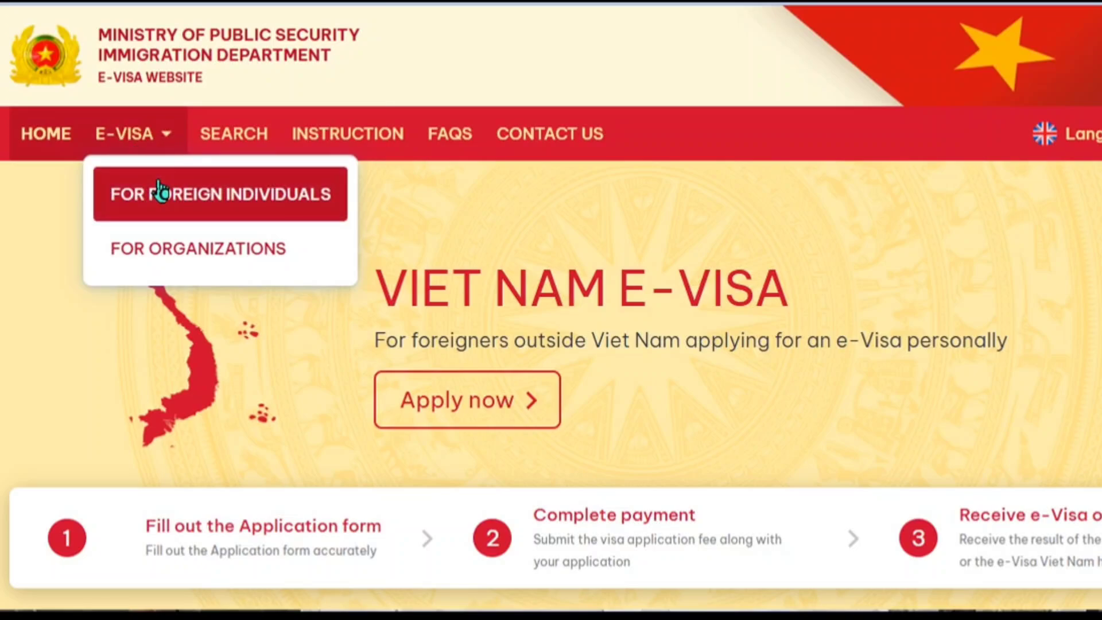
pyautogui.click(529, 420)
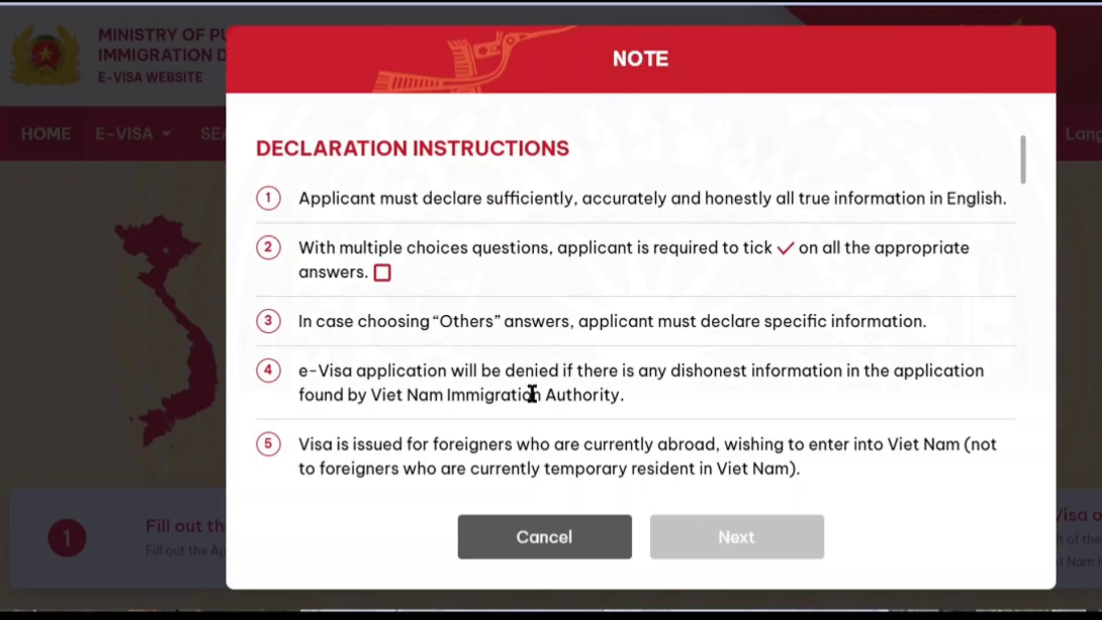
pyautogui.scroll(-20, 529, 394)
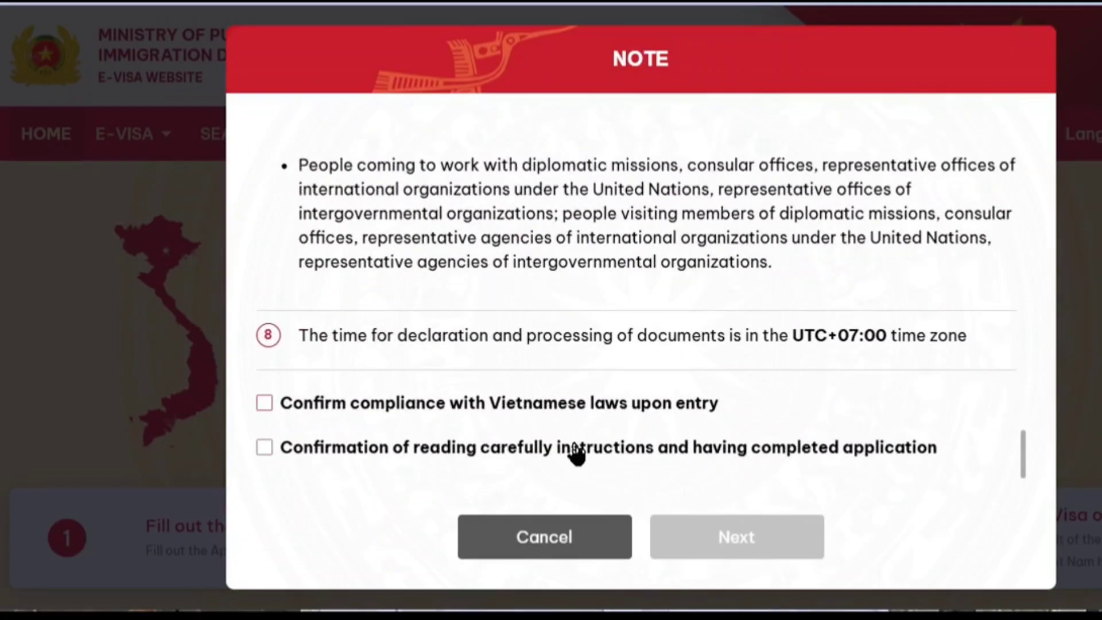
pyautogui.click(572, 409)
pyautogui.click(576, 451)
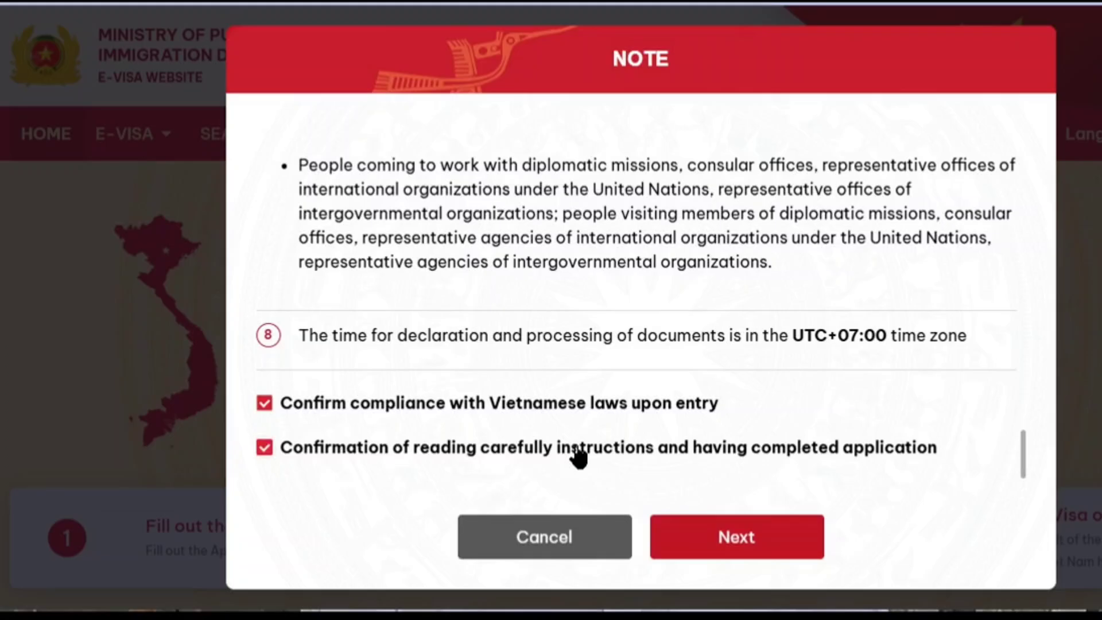
pyautogui.click(786, 530)
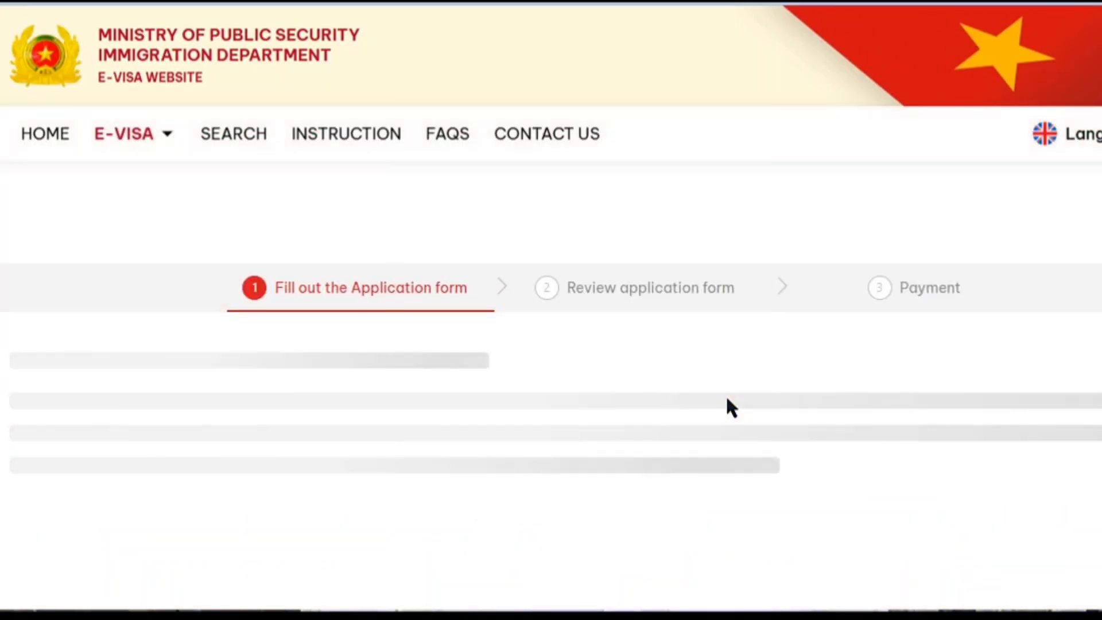
pyautogui.scroll(-15, 726, 396)
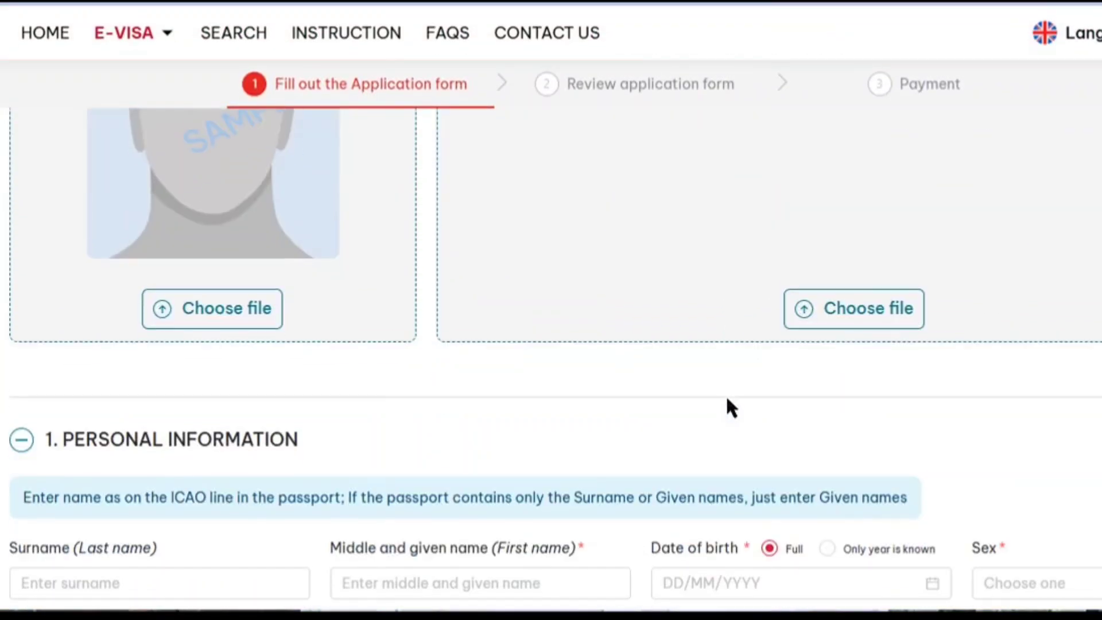
pyautogui.scroll(-20, 727, 396)
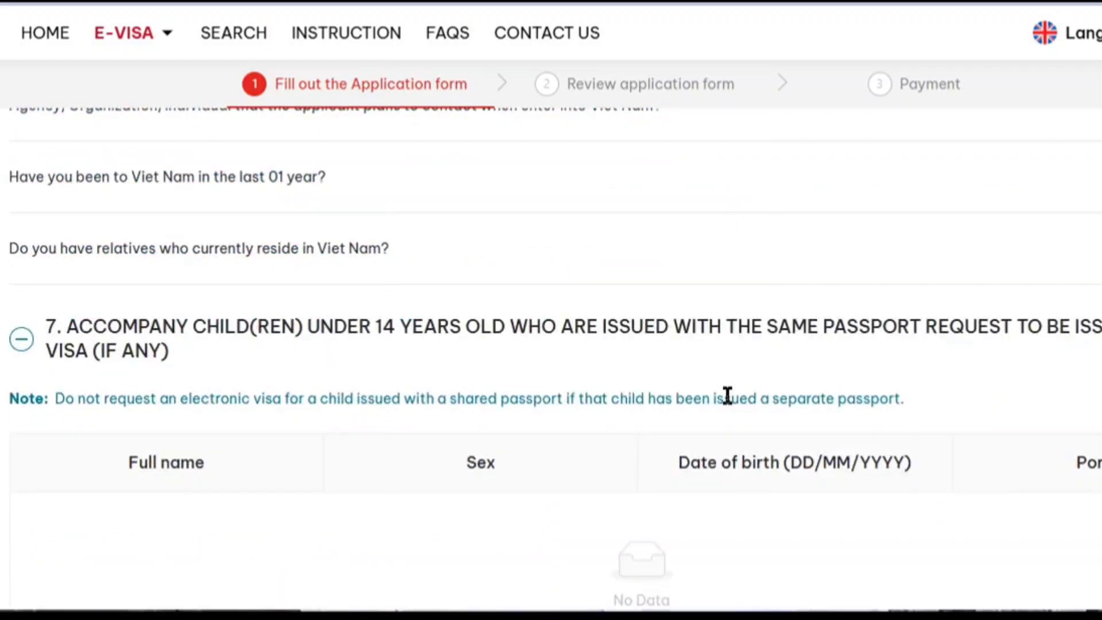
pyautogui.scroll(-5, 727, 396)
pyautogui.scroll(20, 727, 399)
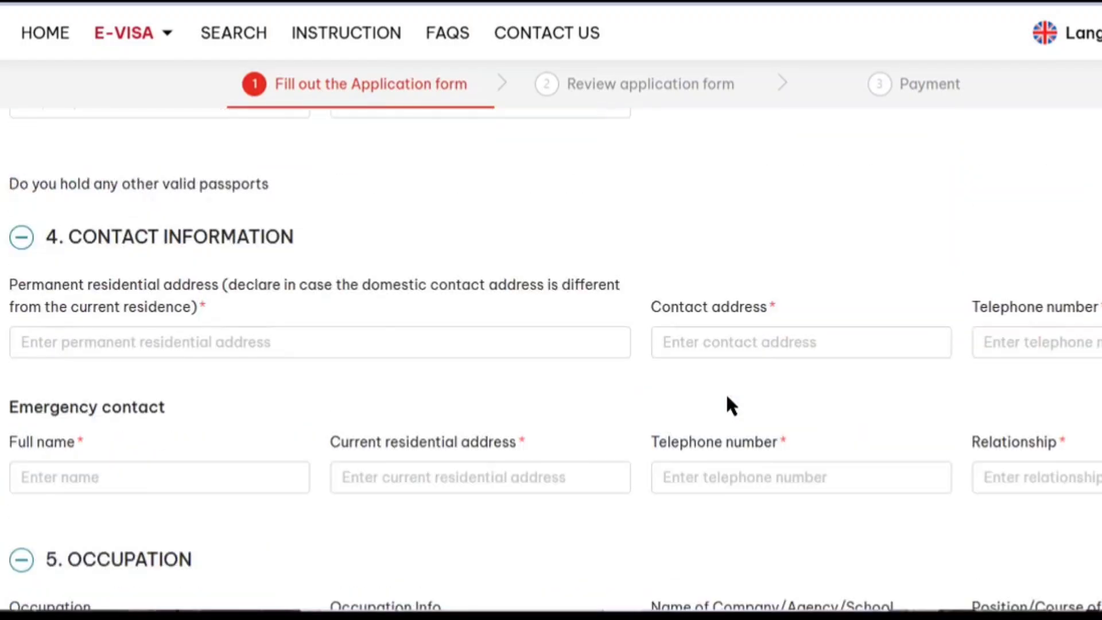
pyautogui.scroll(10, 725, 395)
pyautogui.scroll(-3, 725, 395)
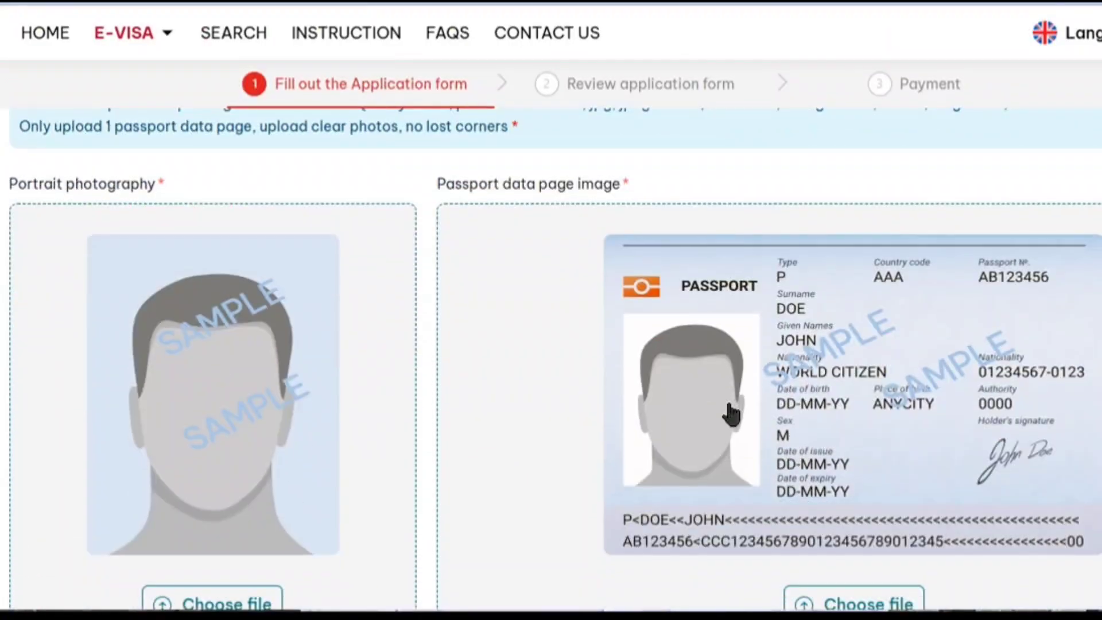
pyautogui.scroll(-2, 418, 381)
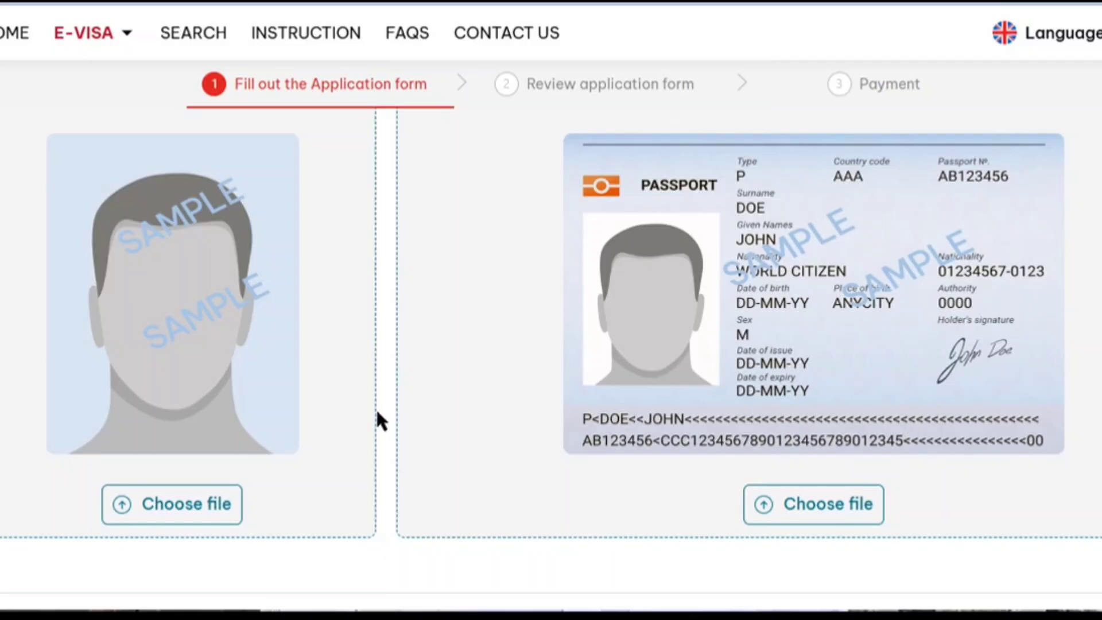
# Upload the singpur VISA PHOTO file from '# for e visa' as the portrait.
pyautogui.click(199, 505)
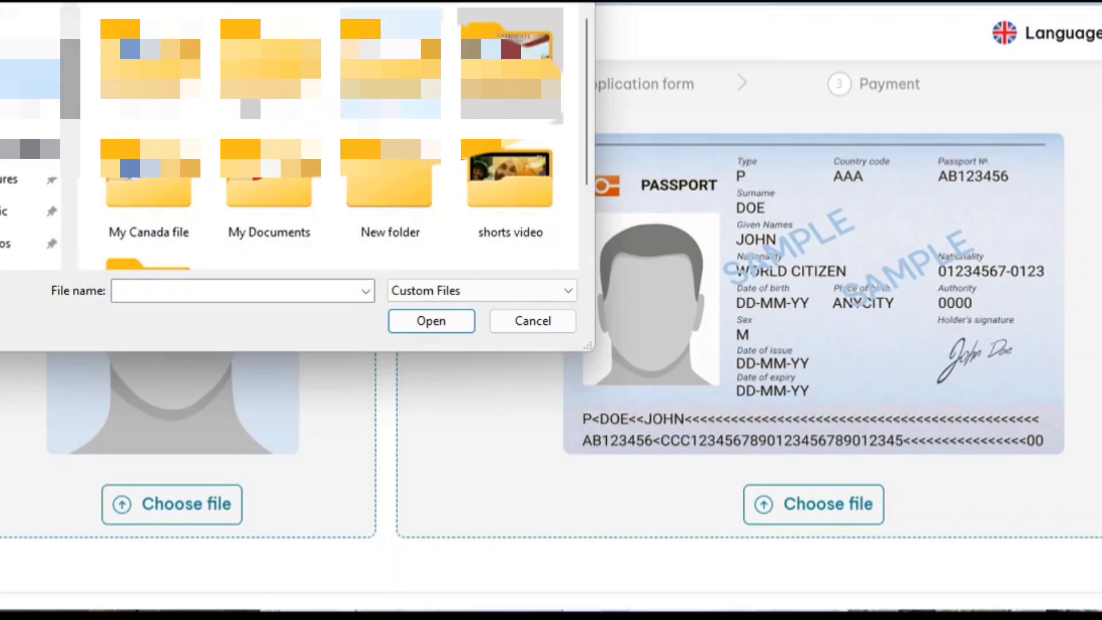
pyautogui.scroll(-3, 505, 152)
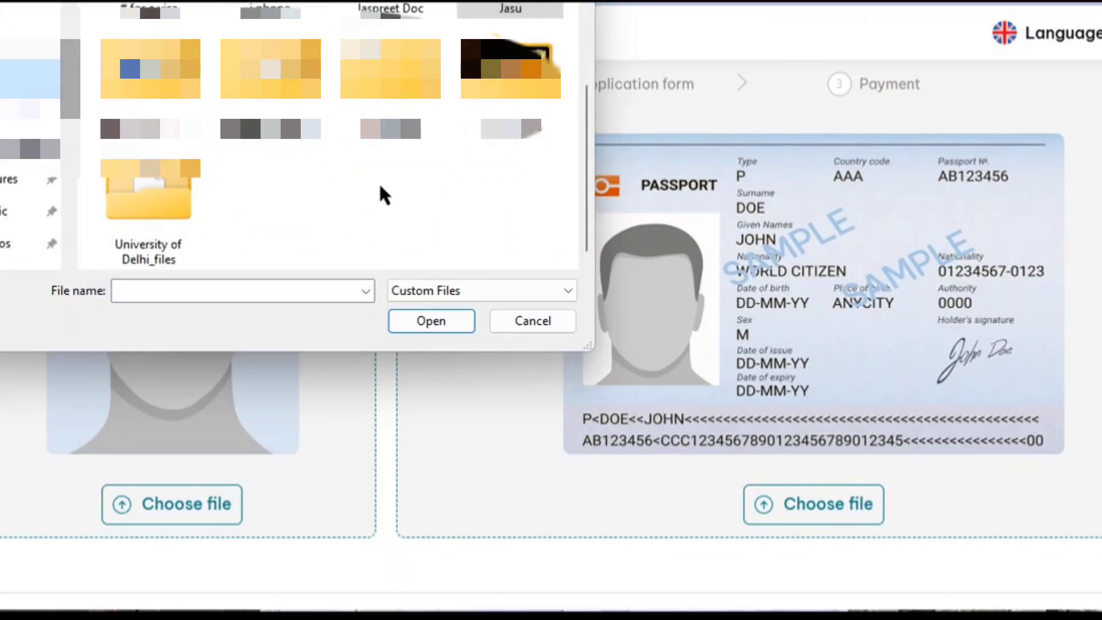
pyautogui.scroll(2, 377, 184)
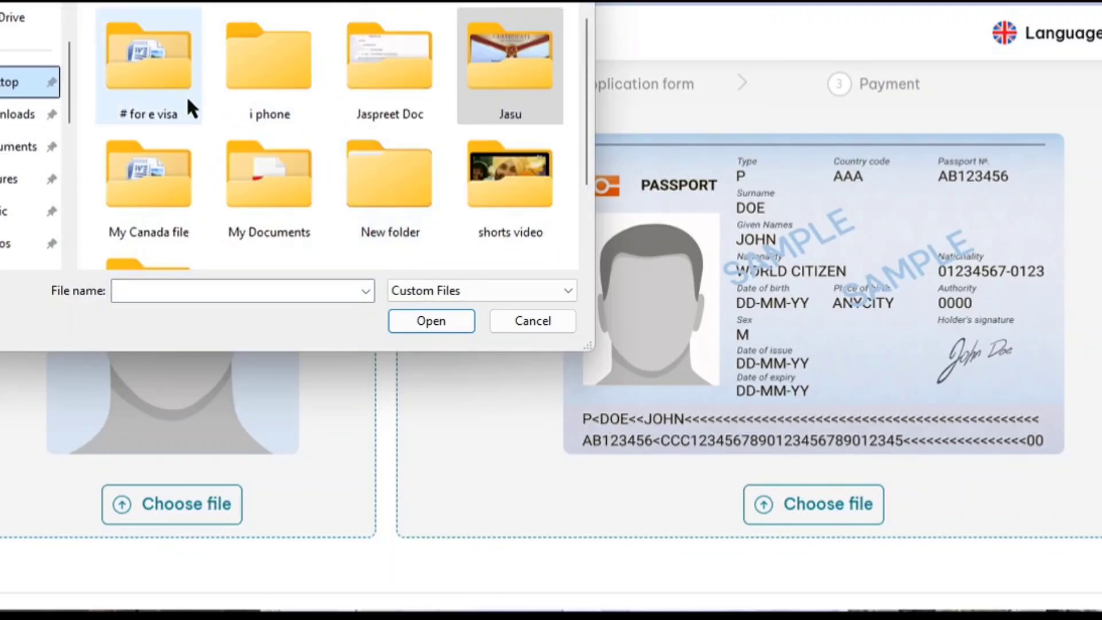
pyautogui.doubleClick(134, 71)
pyautogui.click(404, 56)
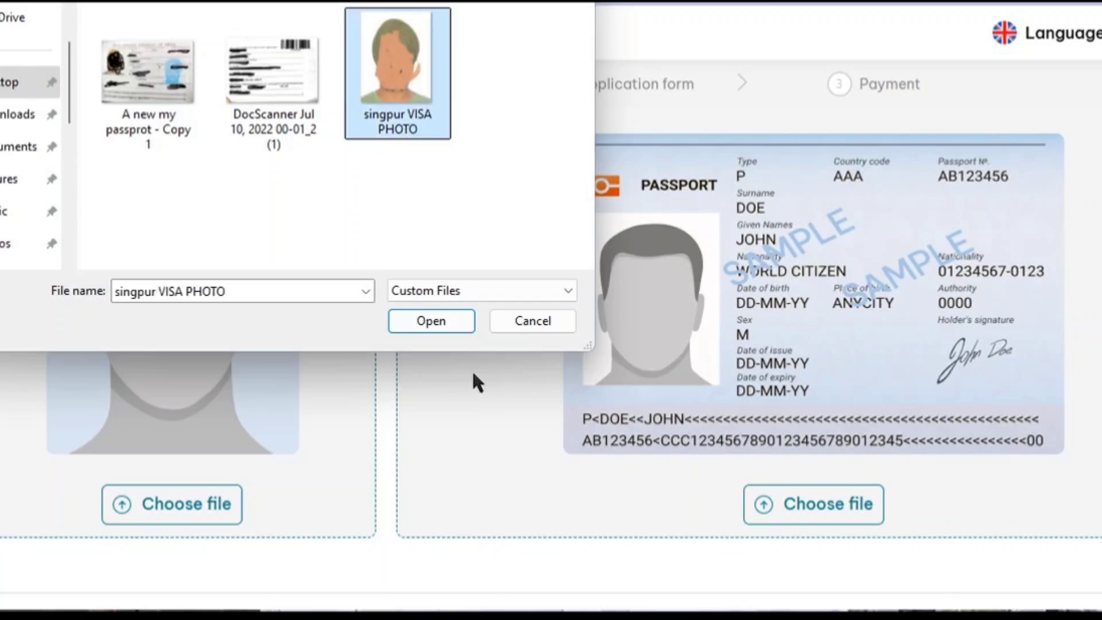
pyautogui.click(443, 315)
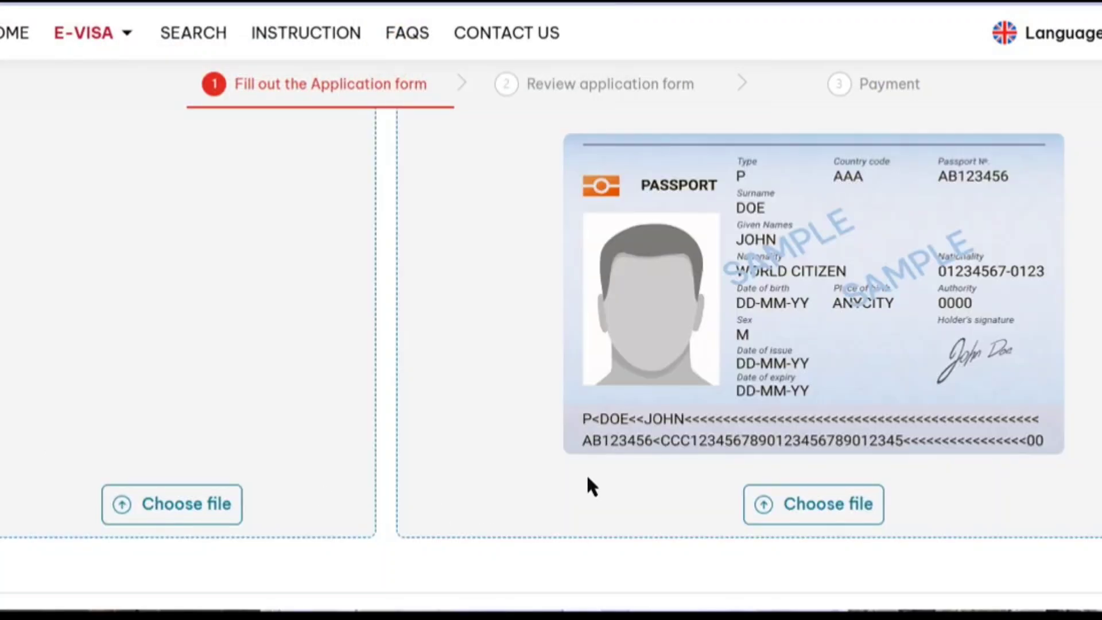
# Upload the 'A new my passprot - Copy 1' image as the passport data page.
pyautogui.click(780, 326)
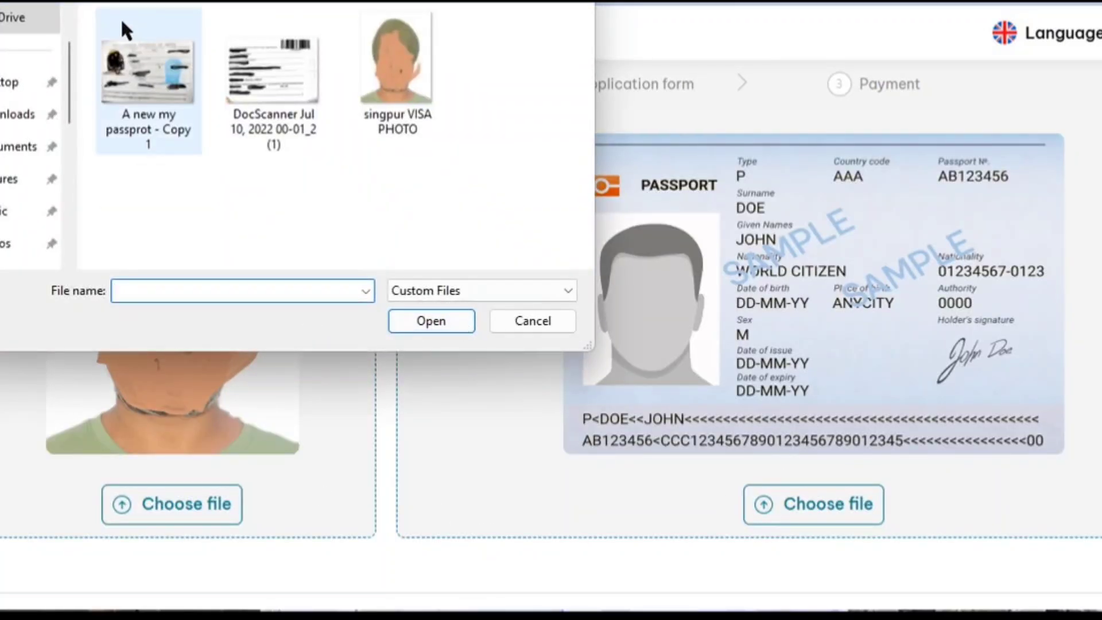
pyautogui.click(135, 63)
pyautogui.click(419, 319)
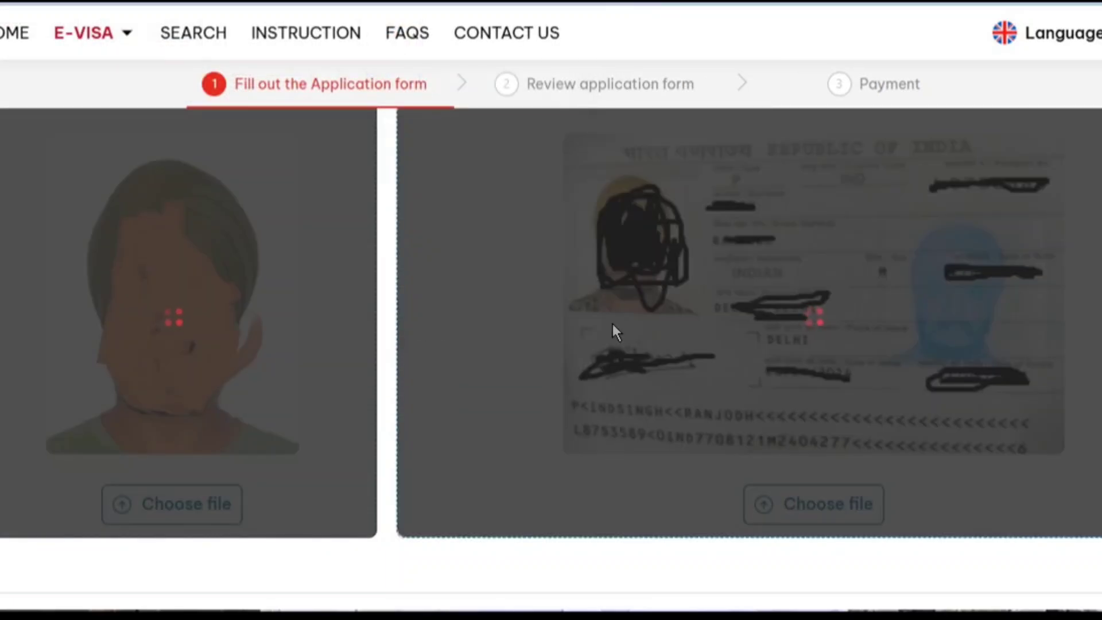
pyautogui.scroll(-3, 613, 337)
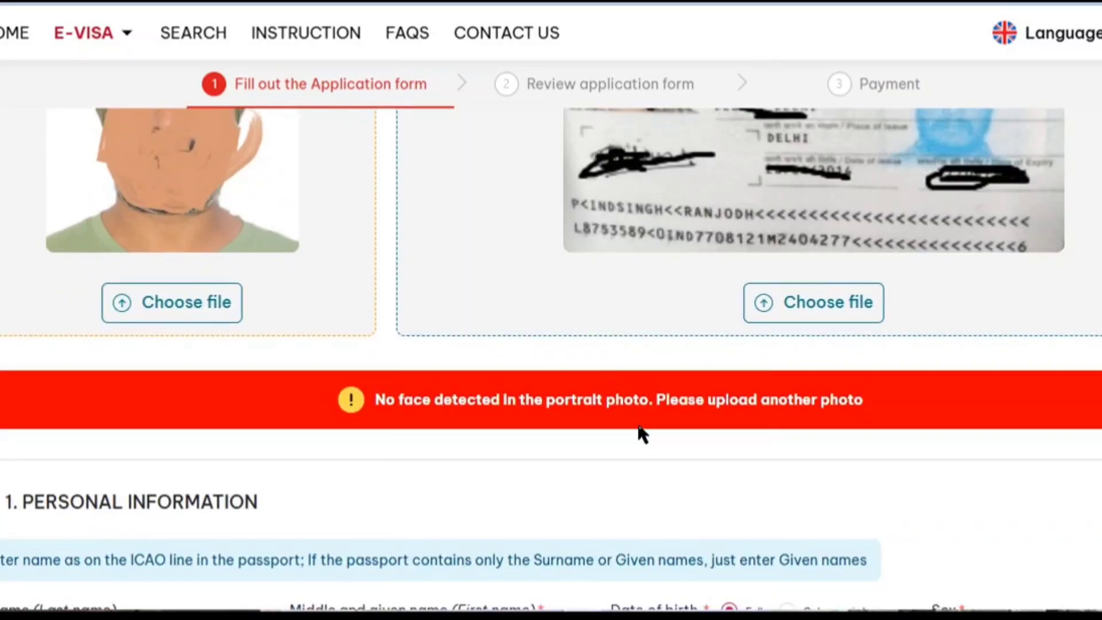
# Enter the applicant's surname and given name.
pyautogui.scroll(-2, 639, 430)
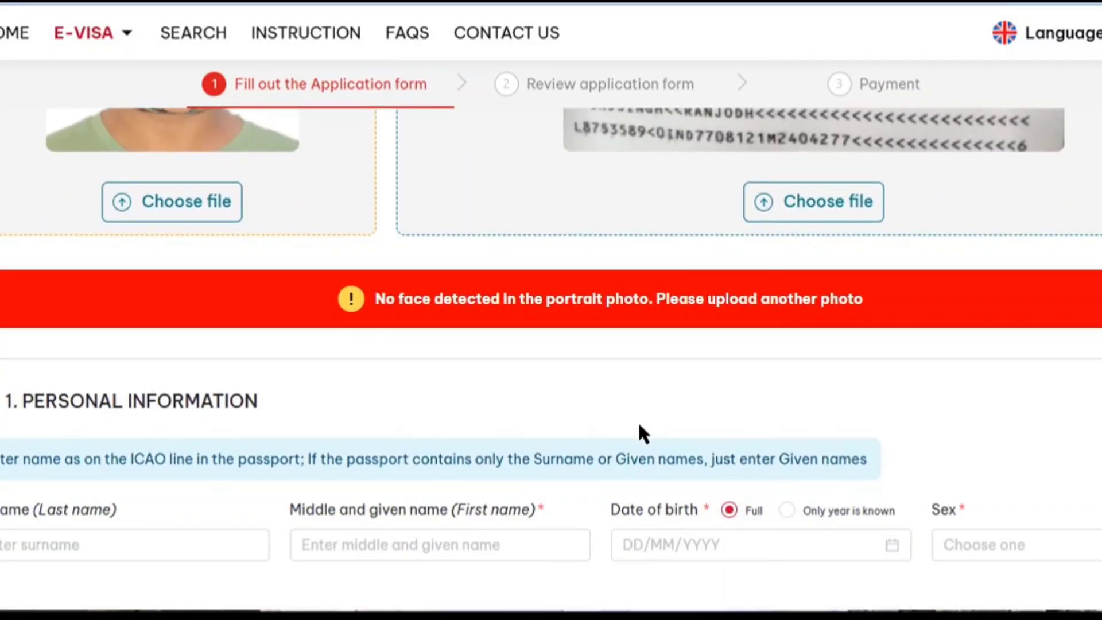
pyautogui.scroll(-5, 639, 430)
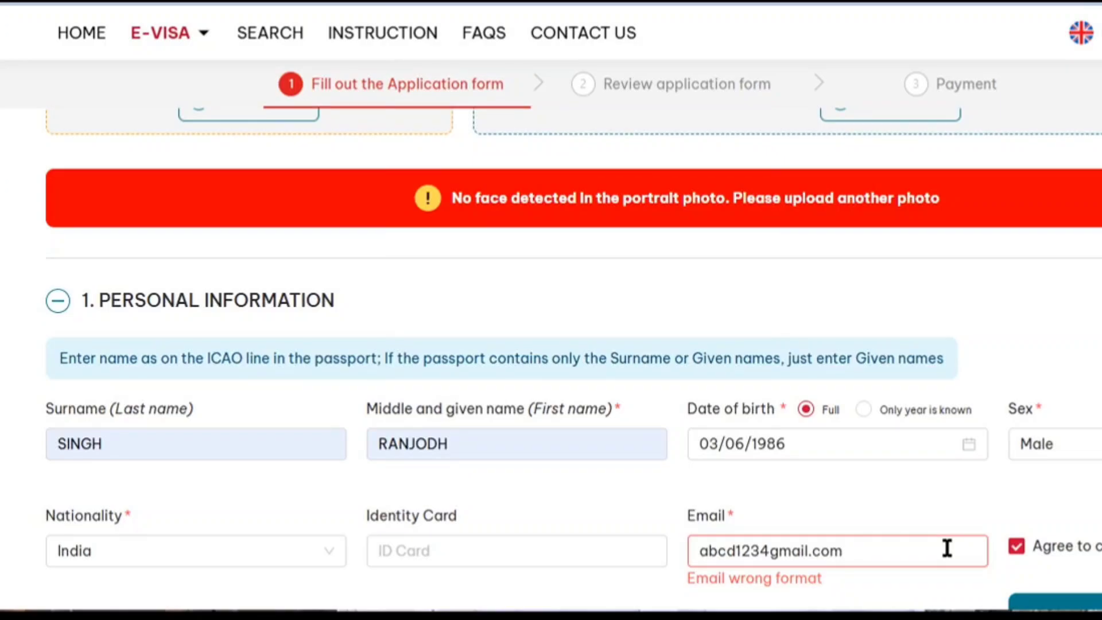
pyautogui.scroll(6, 545, 390)
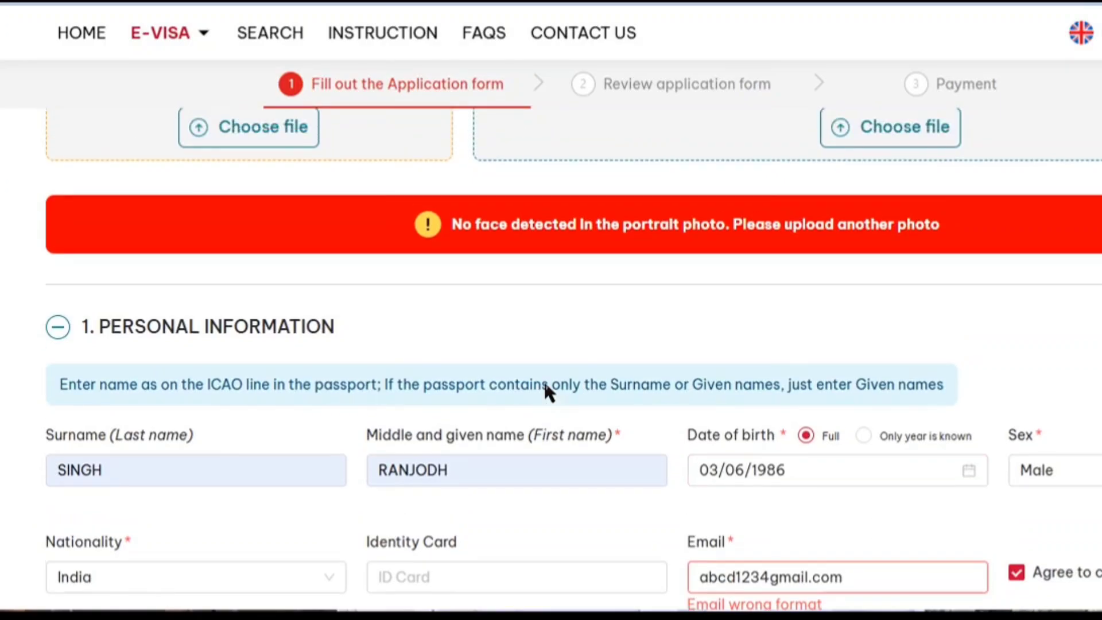
pyautogui.scroll(-4, 611, 386)
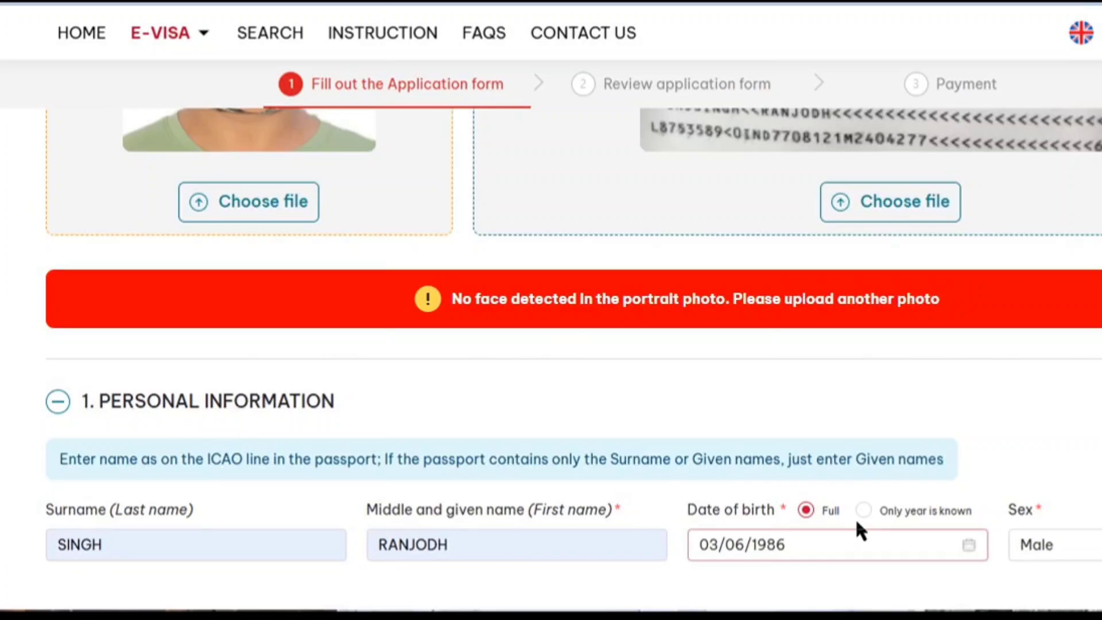
pyautogui.scroll(-5, 855, 519)
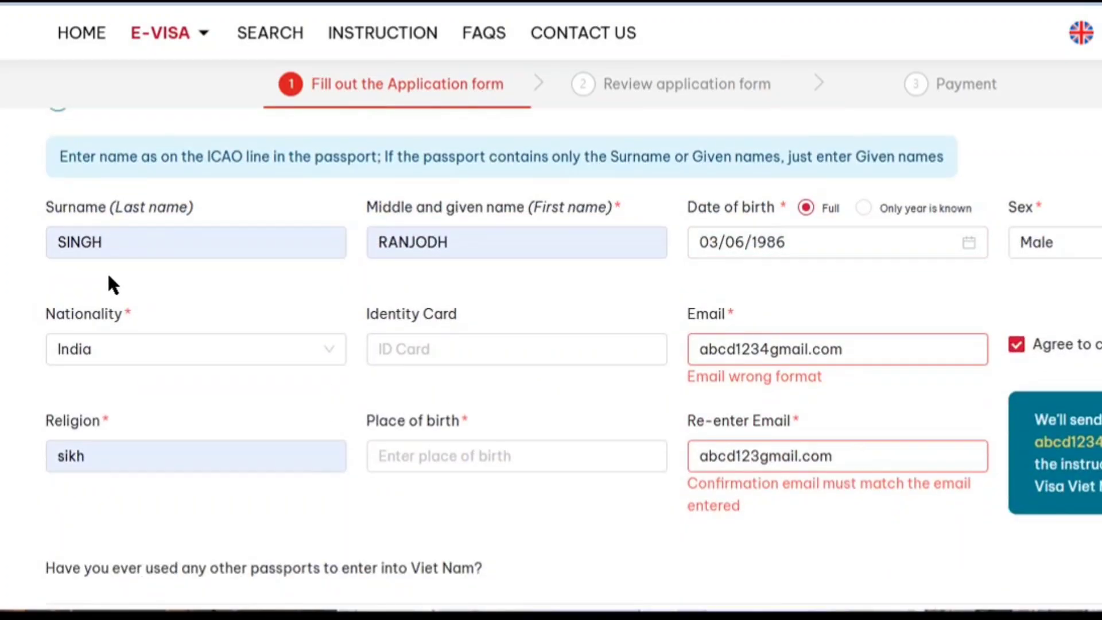
pyautogui.click(113, 252)
pyautogui.click(557, 251)
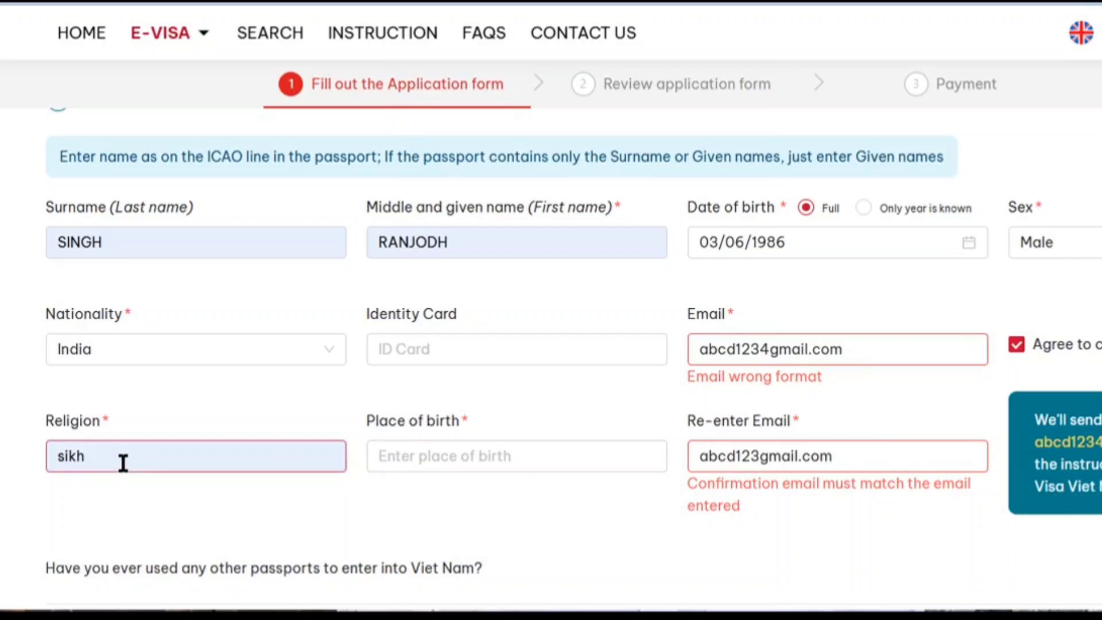
# Set the applicant's place of birth to Delhi.
pyautogui.click(436, 459)
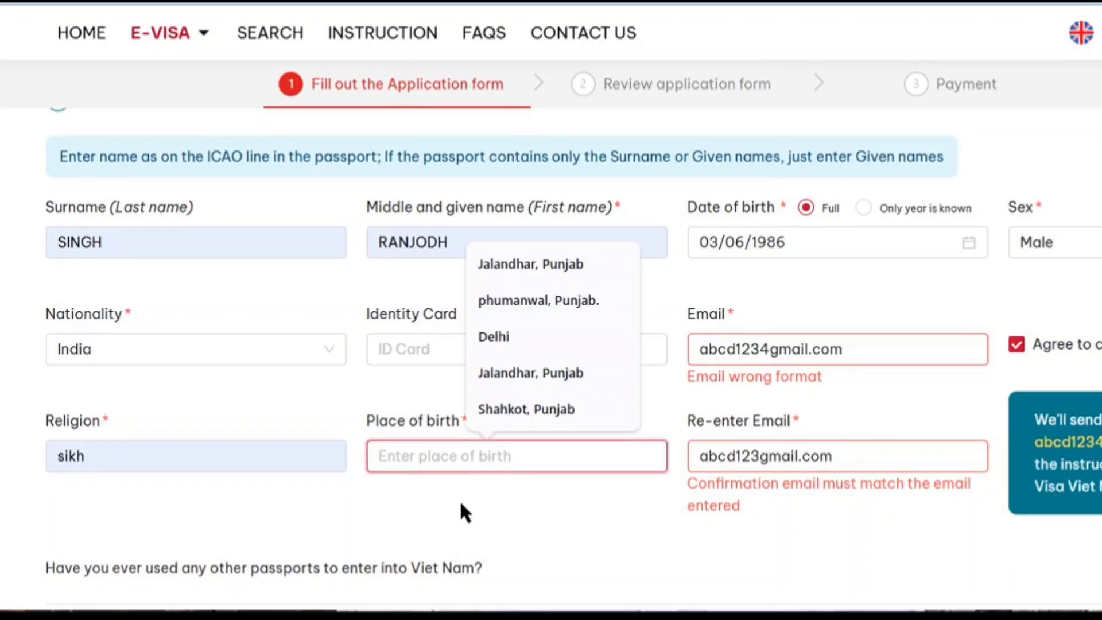
pyautogui.click(515, 341)
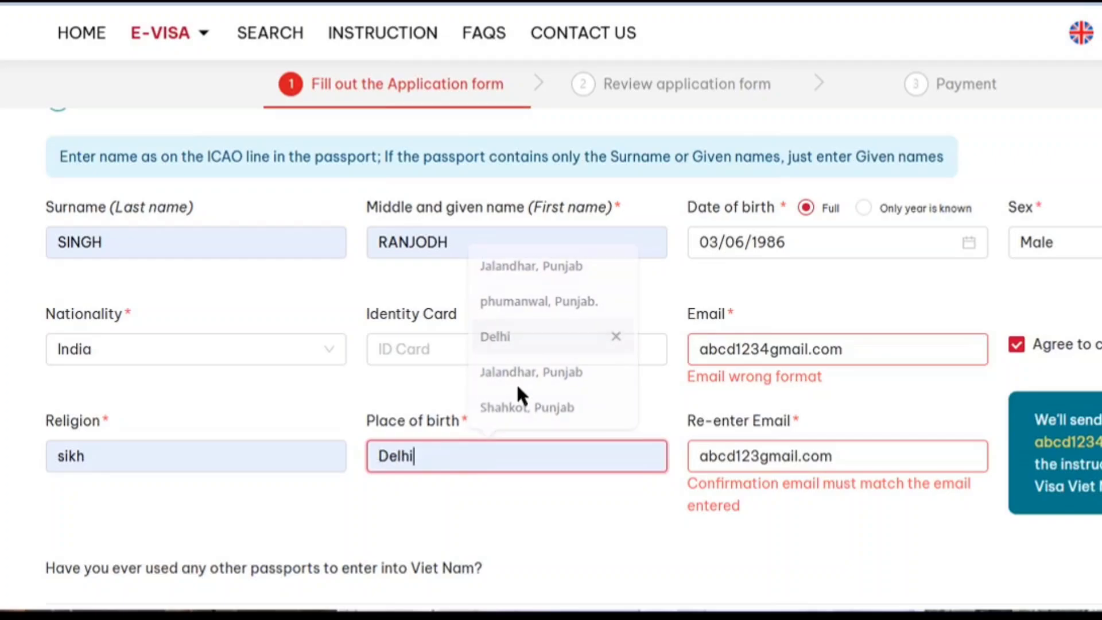
pyautogui.click(518, 491)
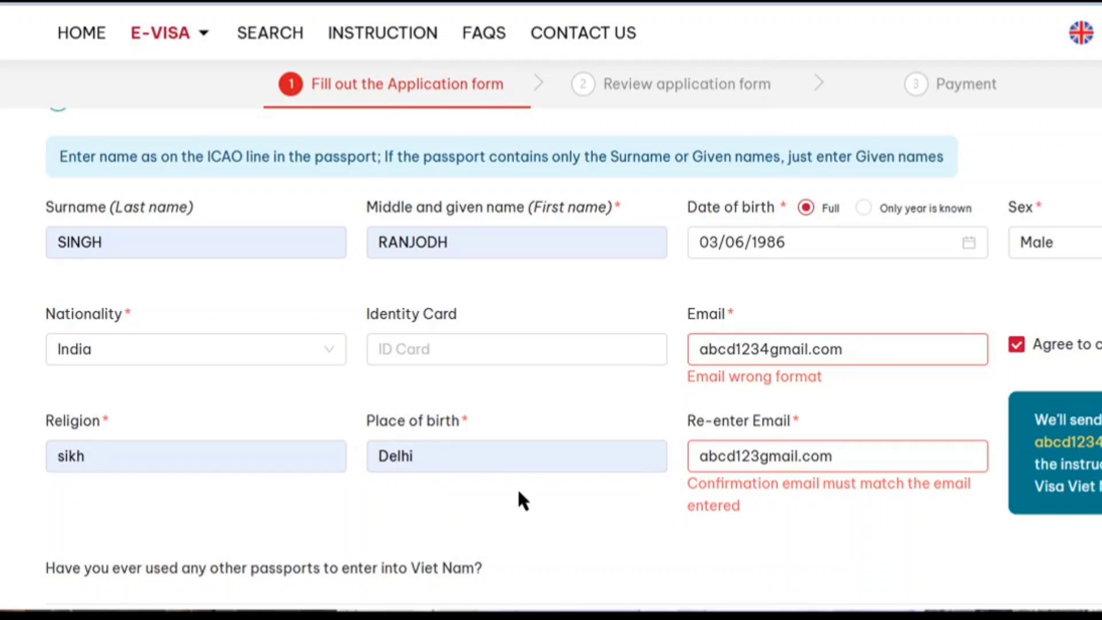
pyautogui.scroll(-2, 518, 493)
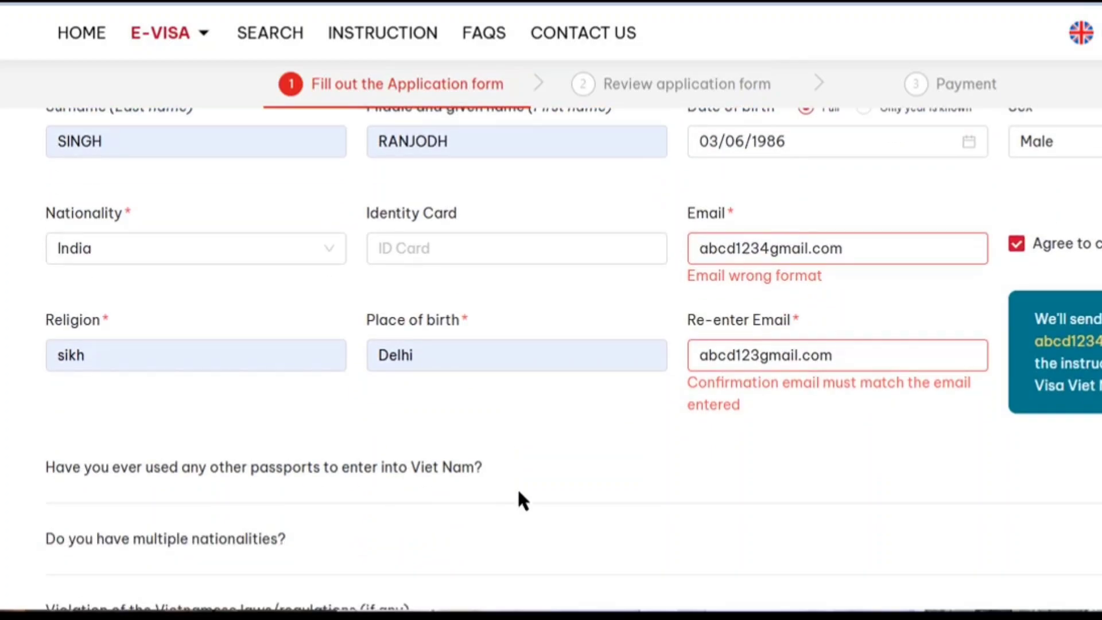
pyautogui.scroll(-4, 518, 491)
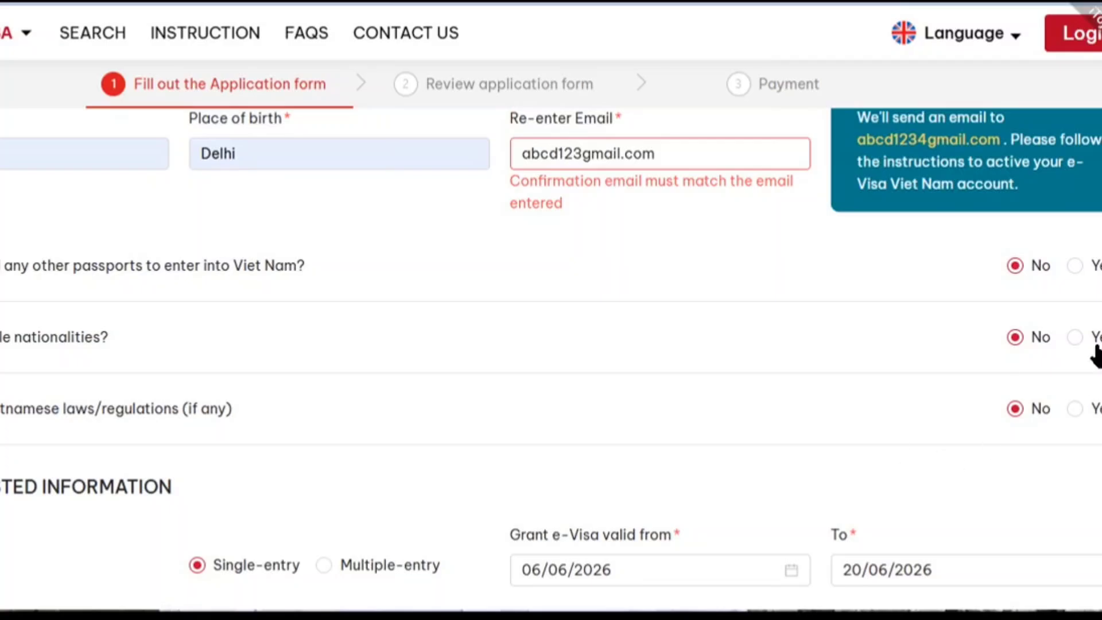
pyautogui.scroll(-4, 660, 345)
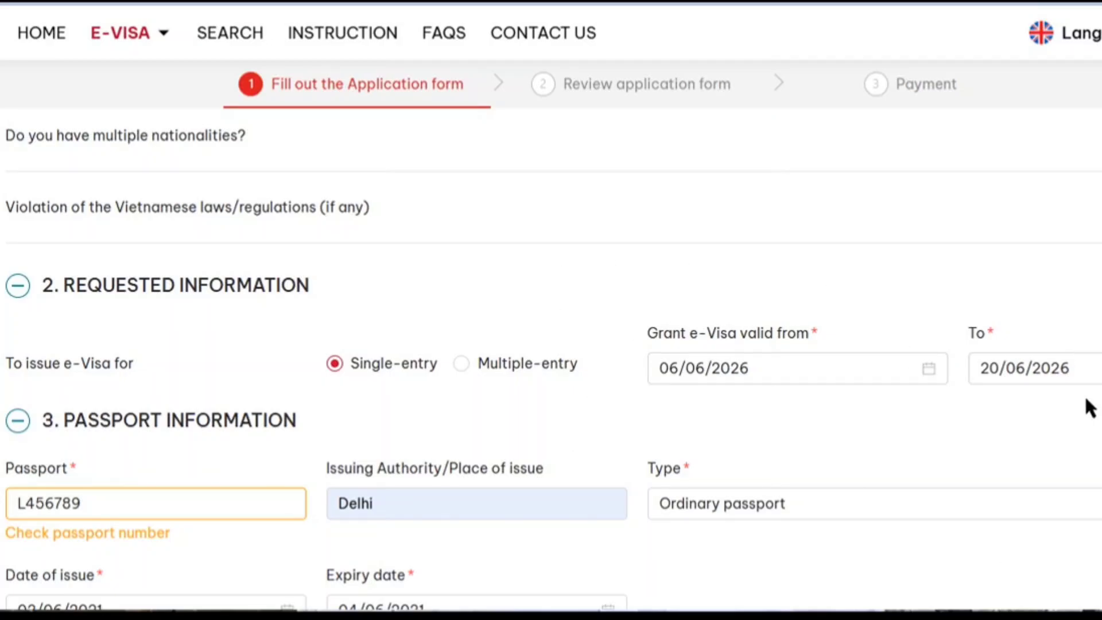
# Check the passport number and keep the passport type as Ordinary passport.
pyautogui.scroll(-2, 1073, 395)
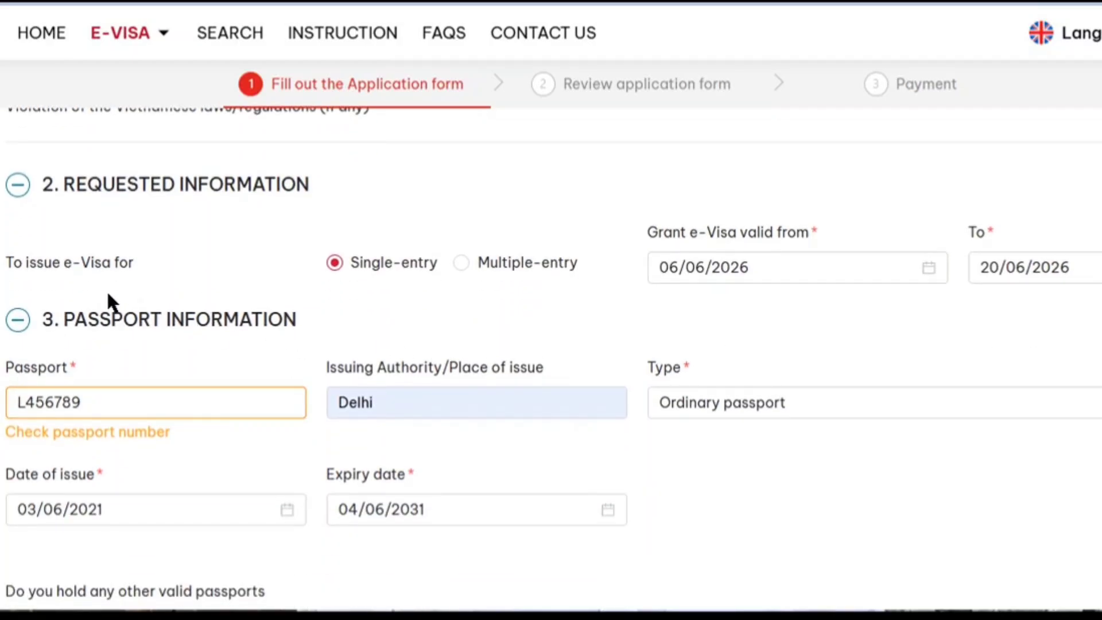
pyautogui.scroll(-4, 108, 332)
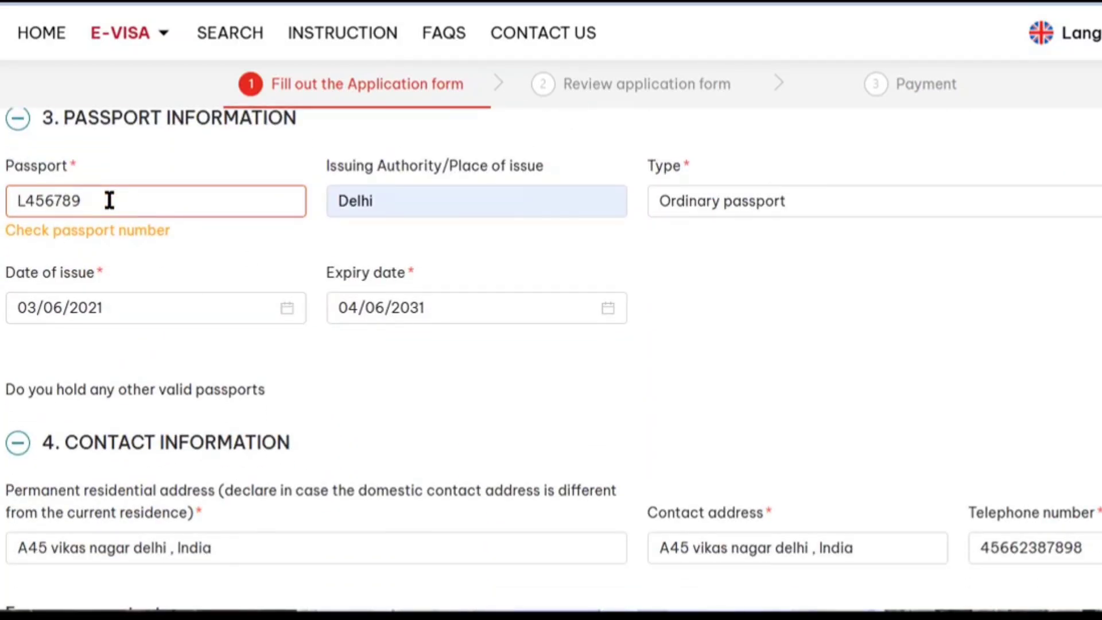
pyautogui.click(183, 202)
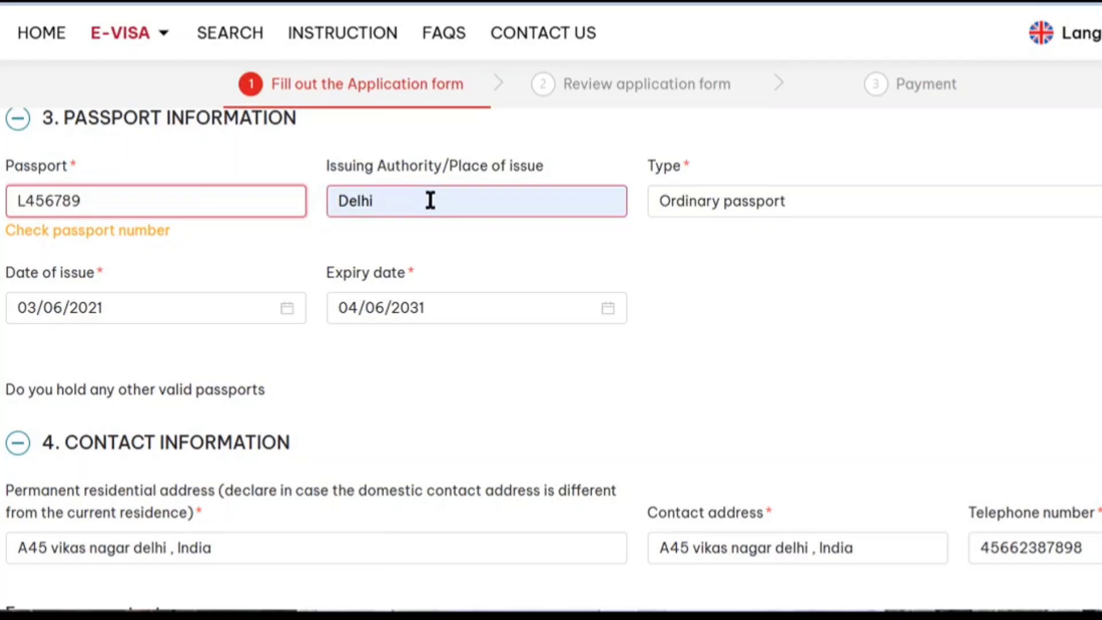
pyautogui.click(716, 201)
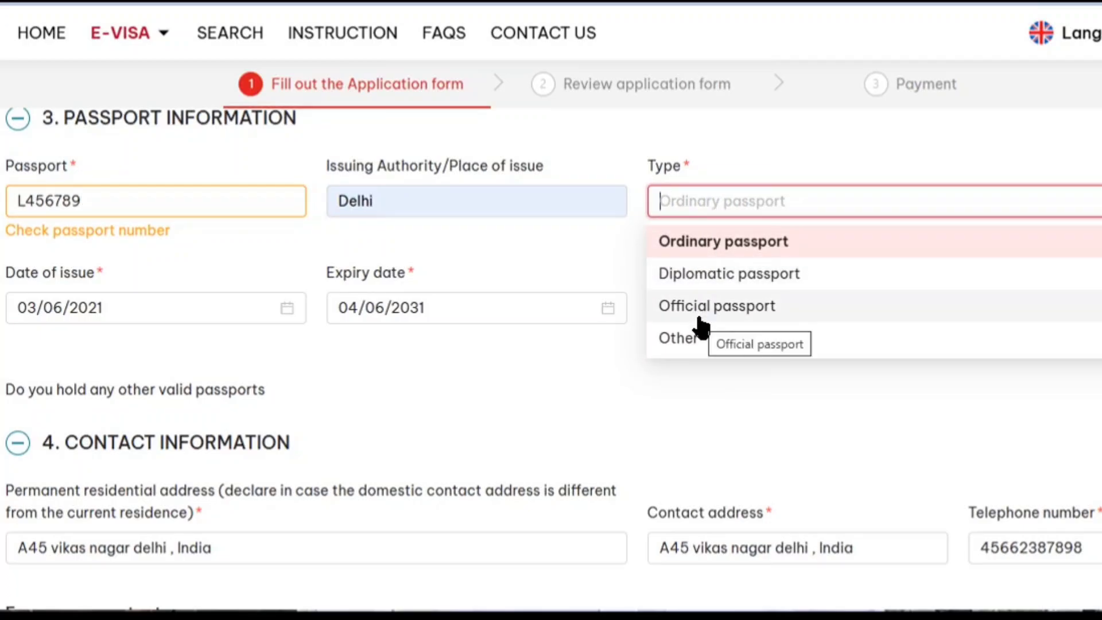
pyautogui.click(722, 240)
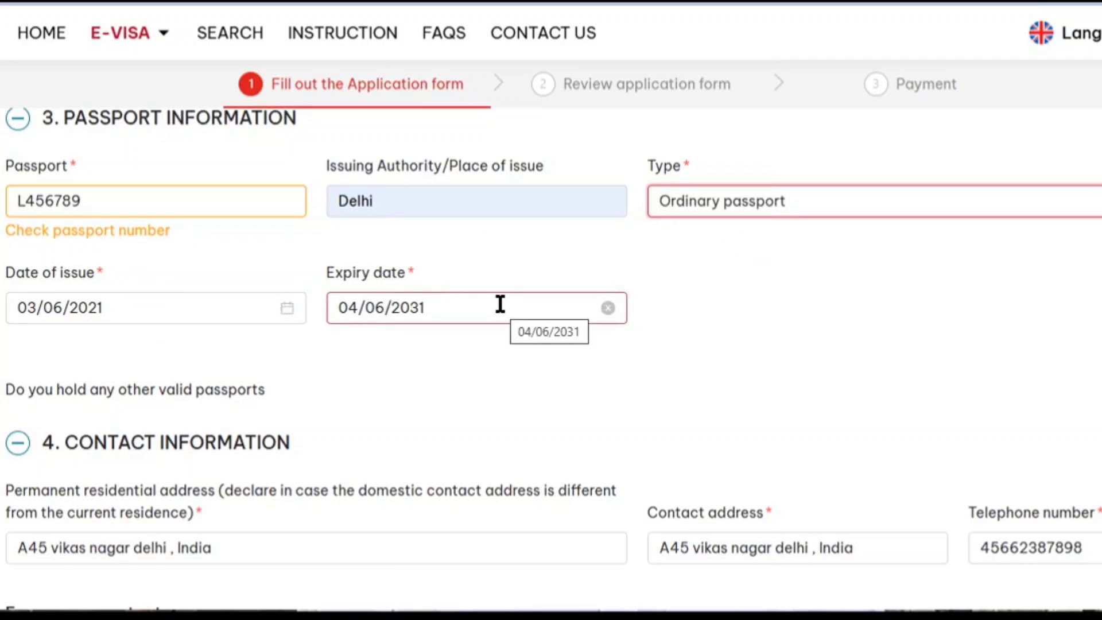
pyautogui.scroll(-3, 499, 304)
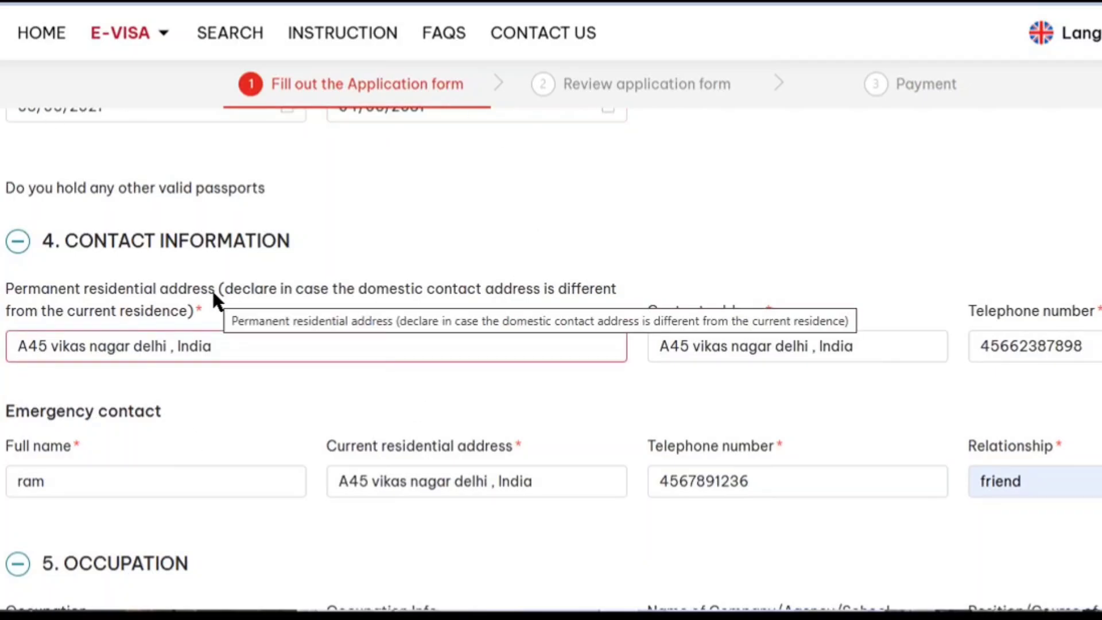
# Review the addresses and prefix the applicant's telephone number with +91.
pyautogui.click(248, 345)
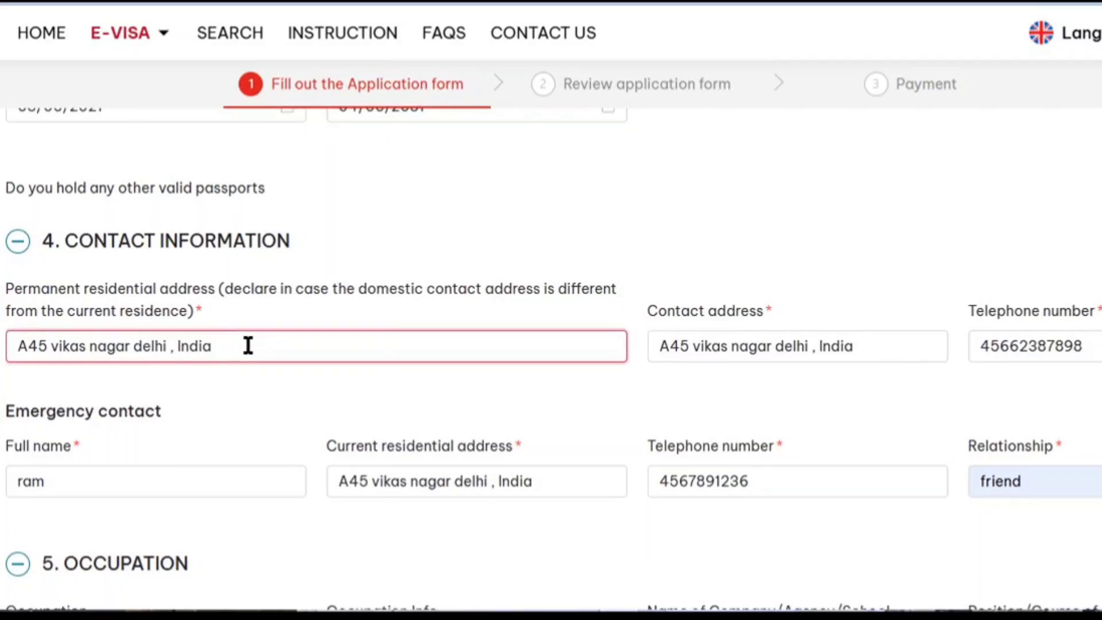
pyautogui.click(875, 350)
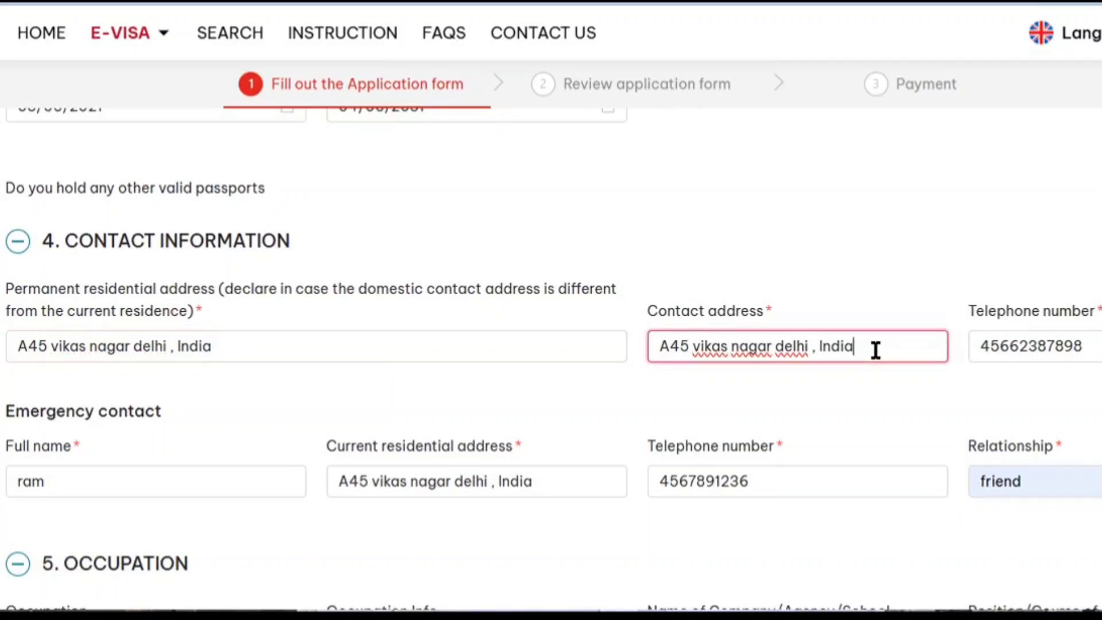
pyautogui.click(1086, 346)
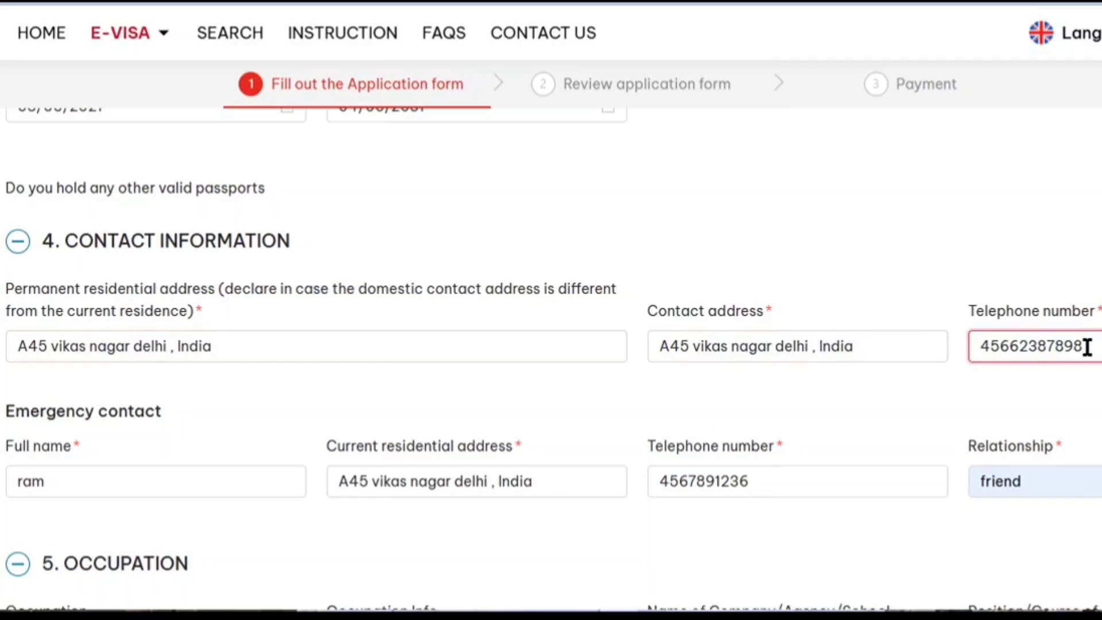
pyautogui.press('Left')
pyautogui.press('Left')
pyautogui.press('Left')
pyautogui.press('Left')
pyautogui.press('Left')
pyautogui.press('Left')
pyautogui.press('Left')
pyautogui.press('Left')
pyautogui.press('Left')
pyautogui.press('Left')
pyautogui.press('Left')
pyautogui.write('+')
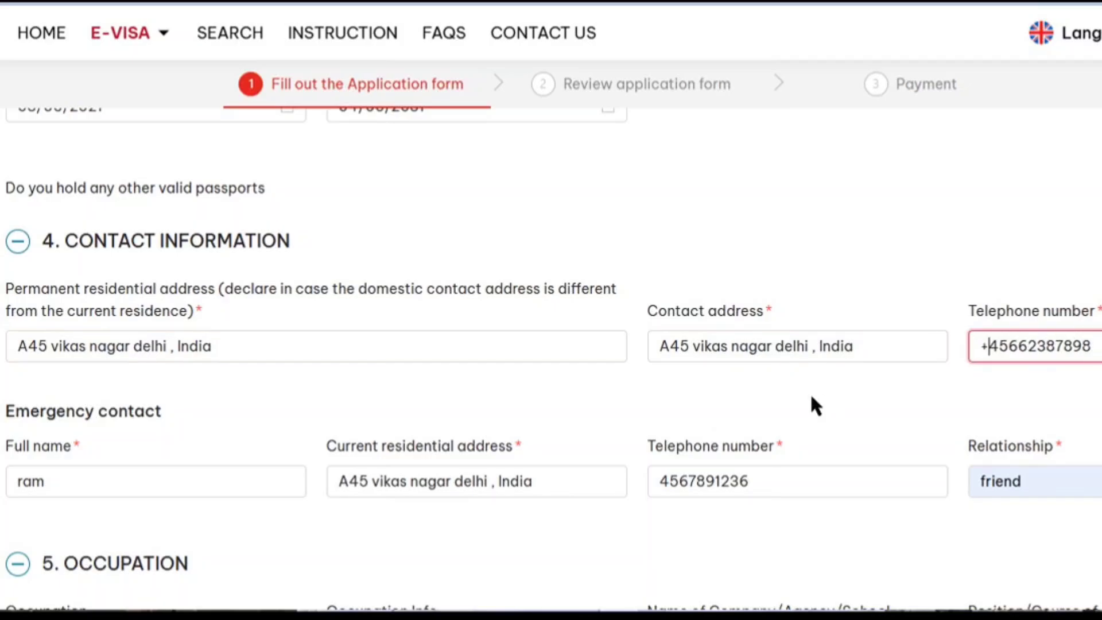
pyautogui.write('91')
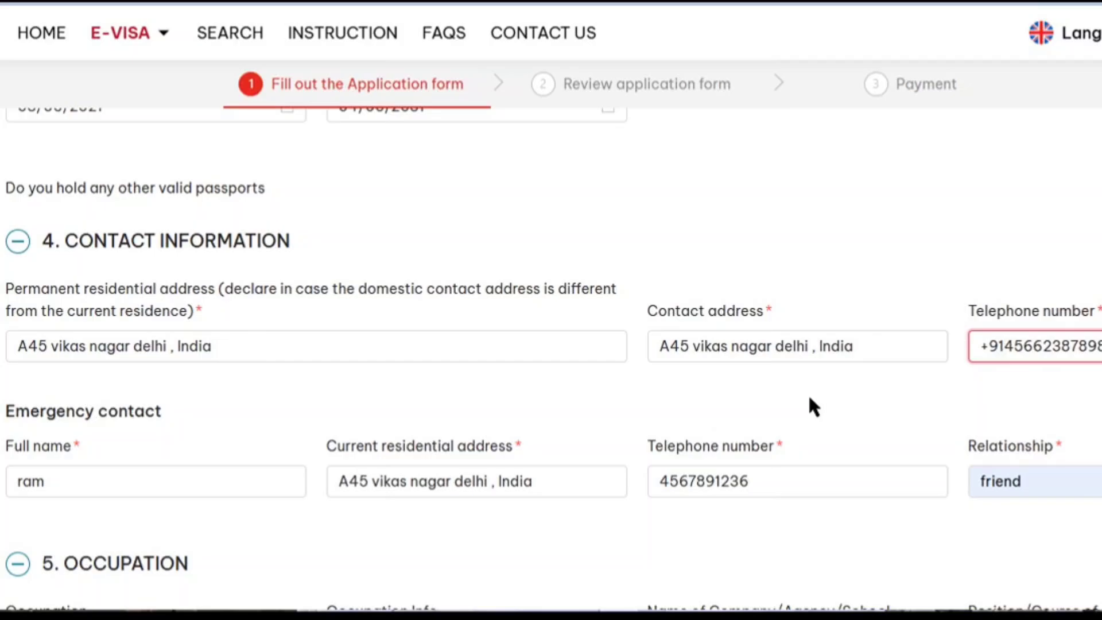
pyautogui.click(810, 404)
pyautogui.scroll(-2, 231, 415)
# Prefix the emergency contact's telephone number with +91.
pyautogui.click(226, 386)
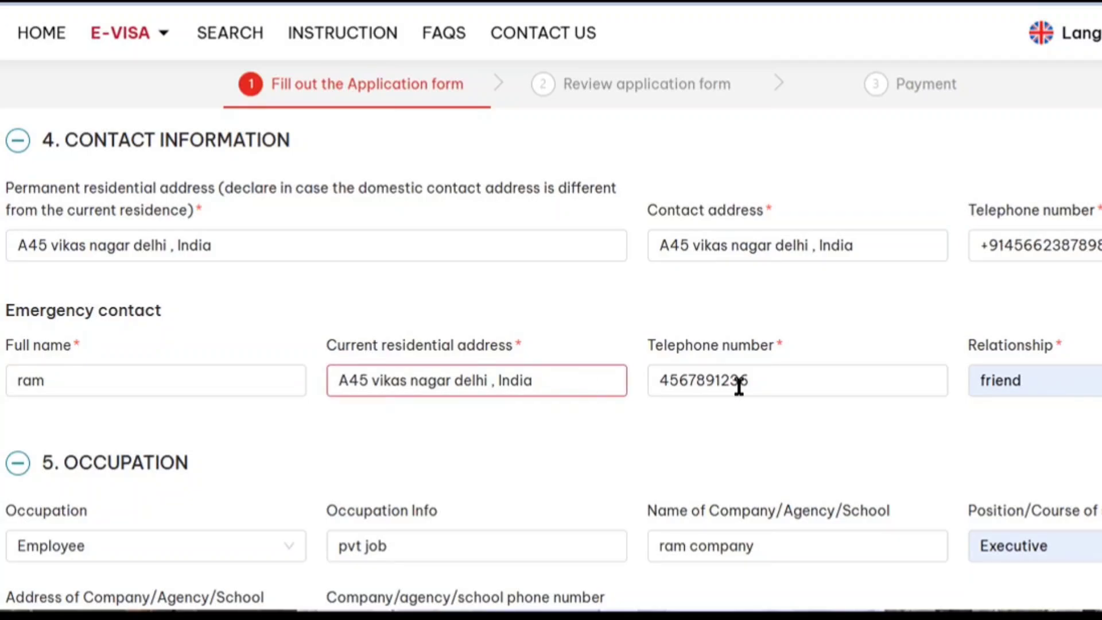
pyautogui.click(678, 382)
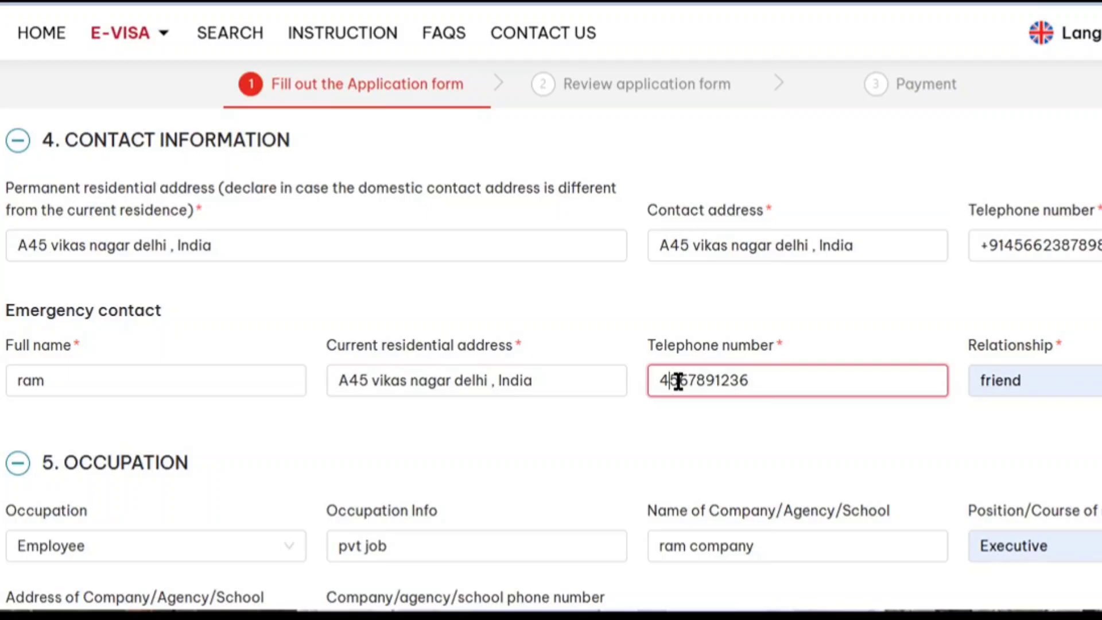
pyautogui.press('Left')
pyautogui.write('+91')
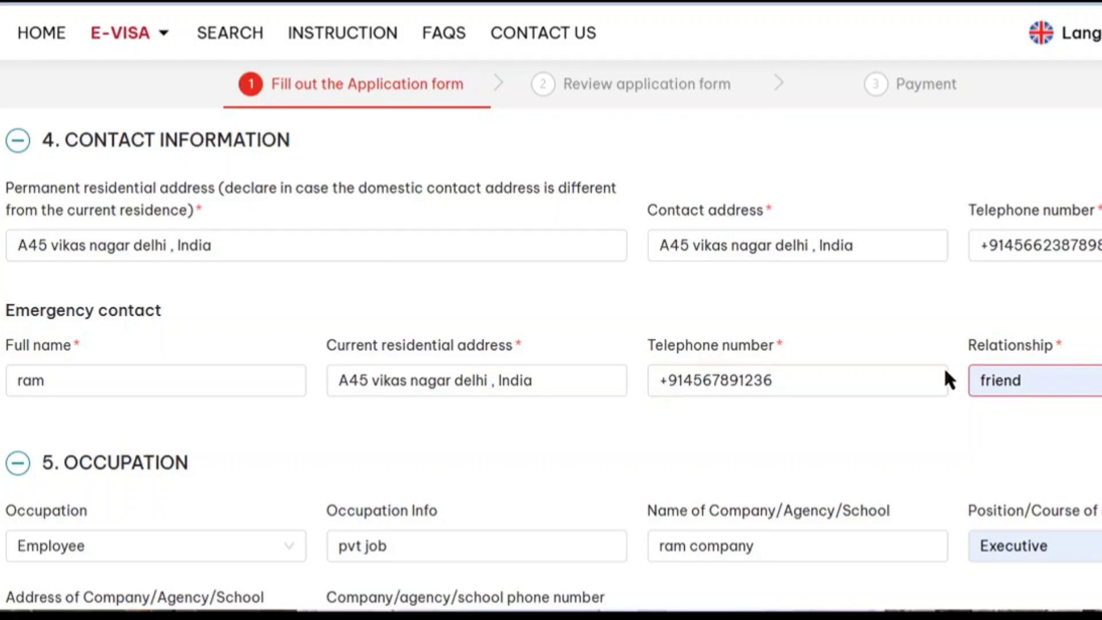
pyautogui.scroll(-3, 934, 378)
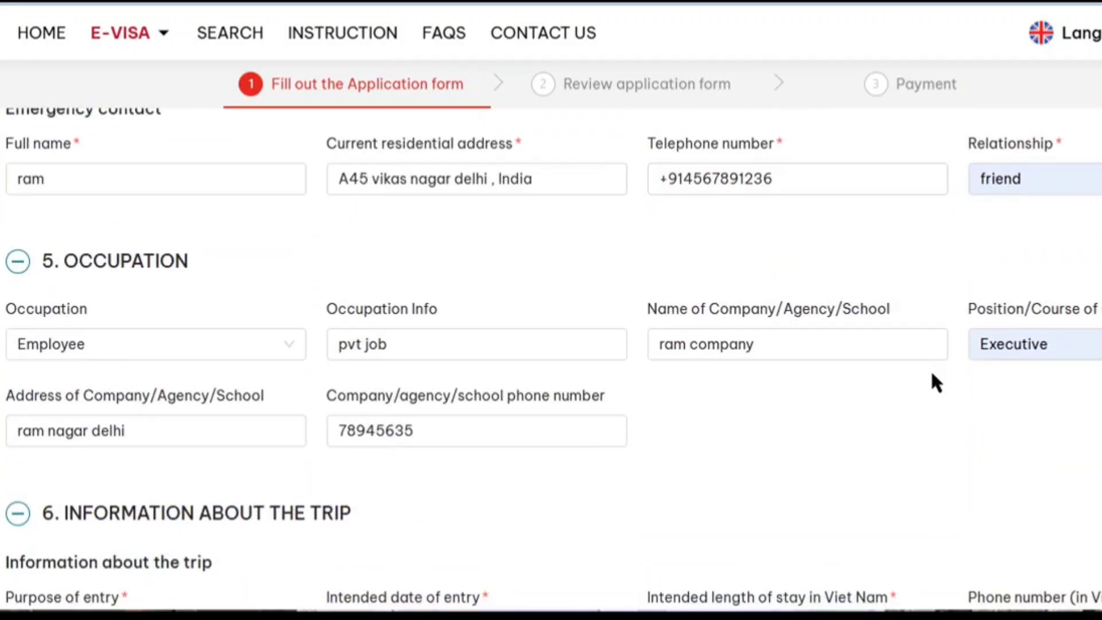
# Select Employee from the Occupation list.
pyautogui.click(134, 351)
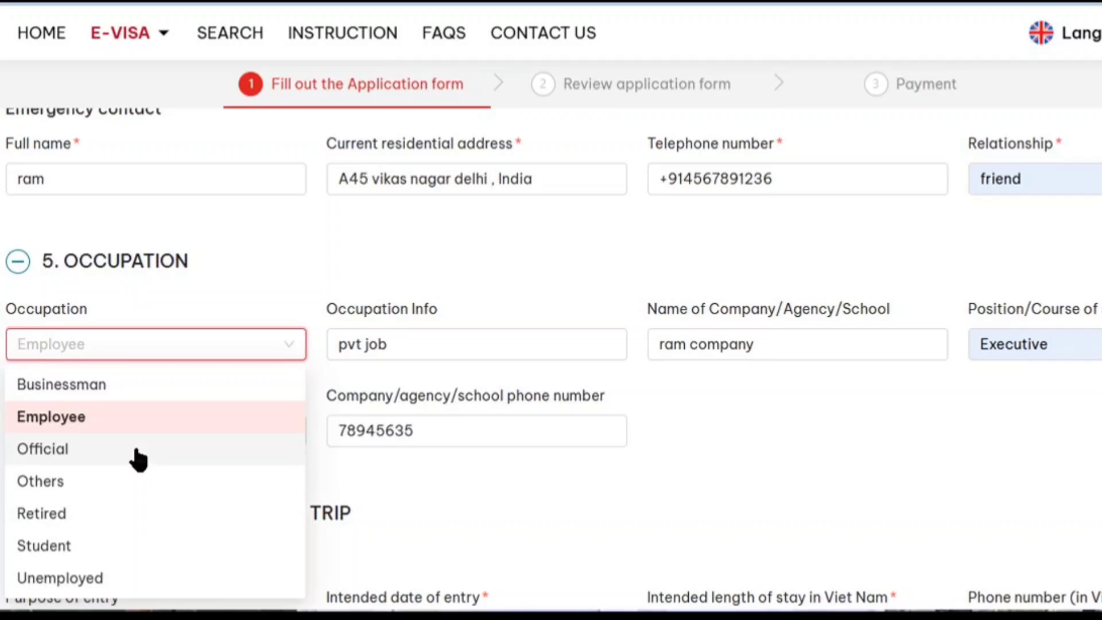
pyautogui.scroll(3, 597, 407)
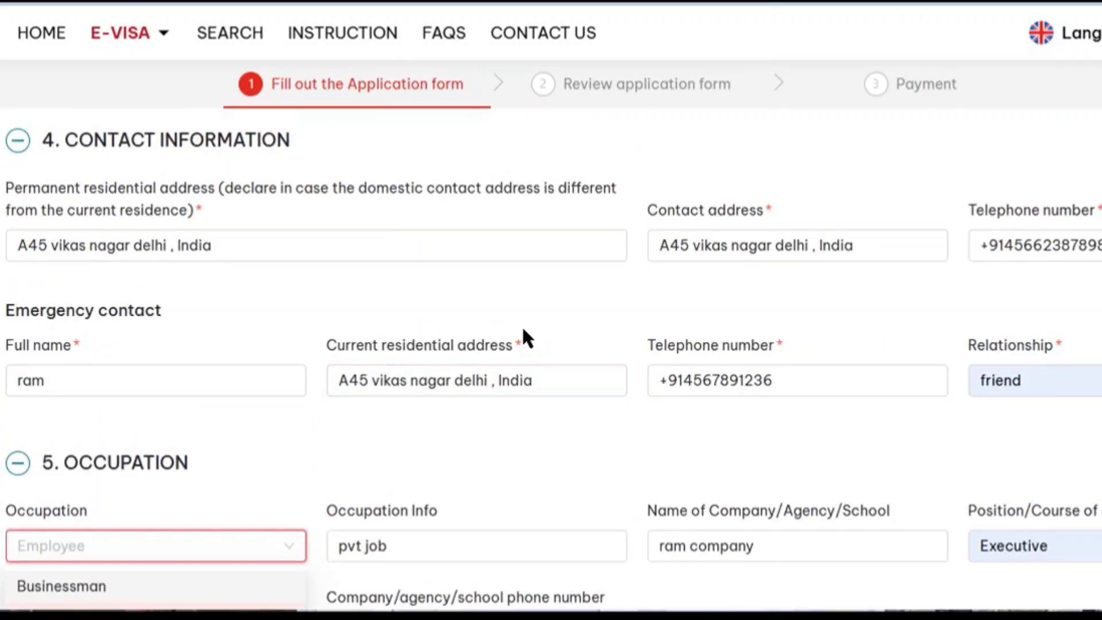
pyautogui.scroll(-3, 462, 401)
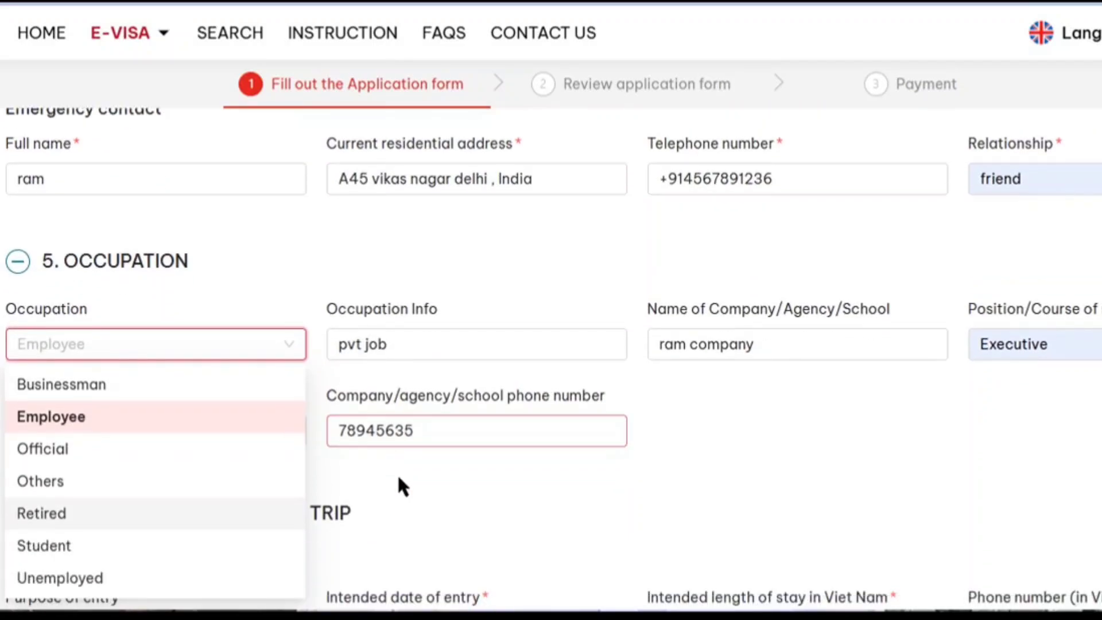
pyautogui.click(194, 423)
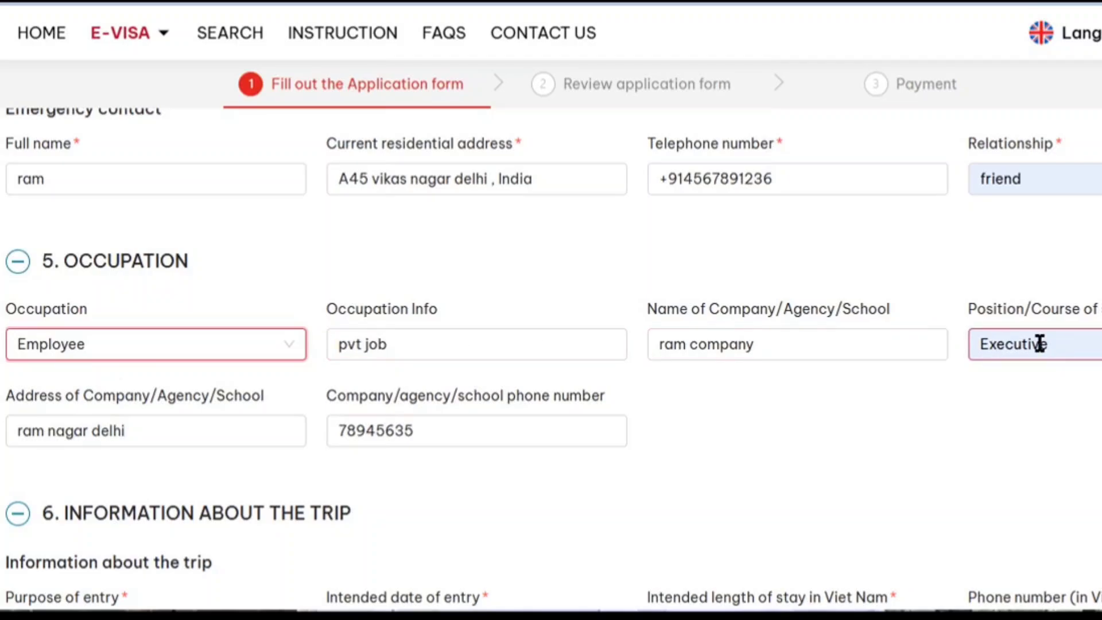
pyautogui.scroll(-2, 1039, 343)
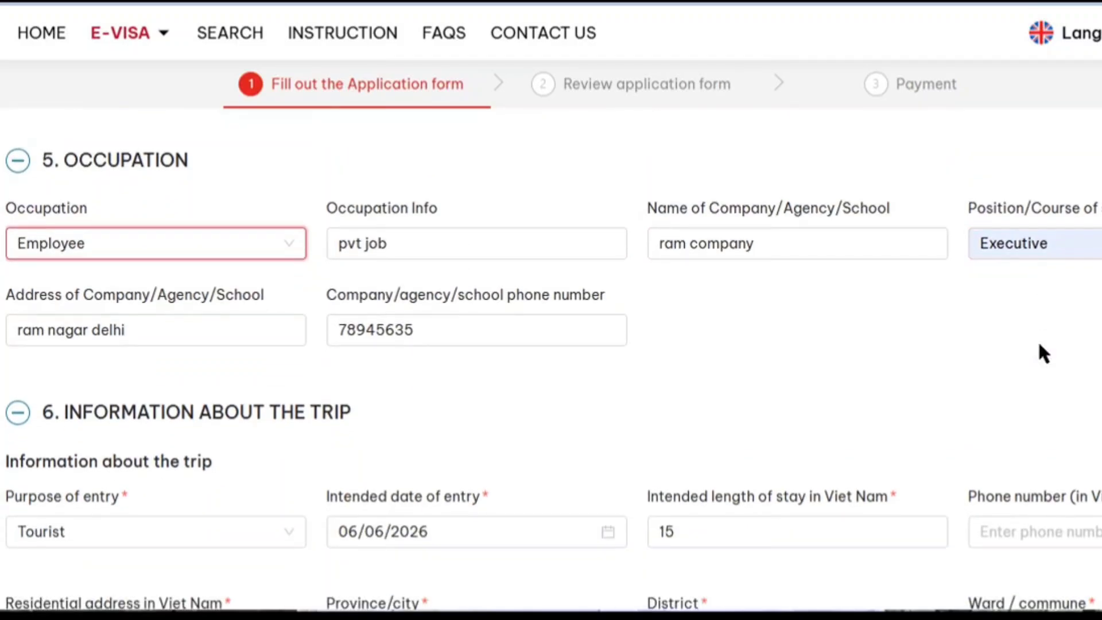
# Keep Tourist as the purpose of entry.
pyautogui.scroll(-4, 1041, 352)
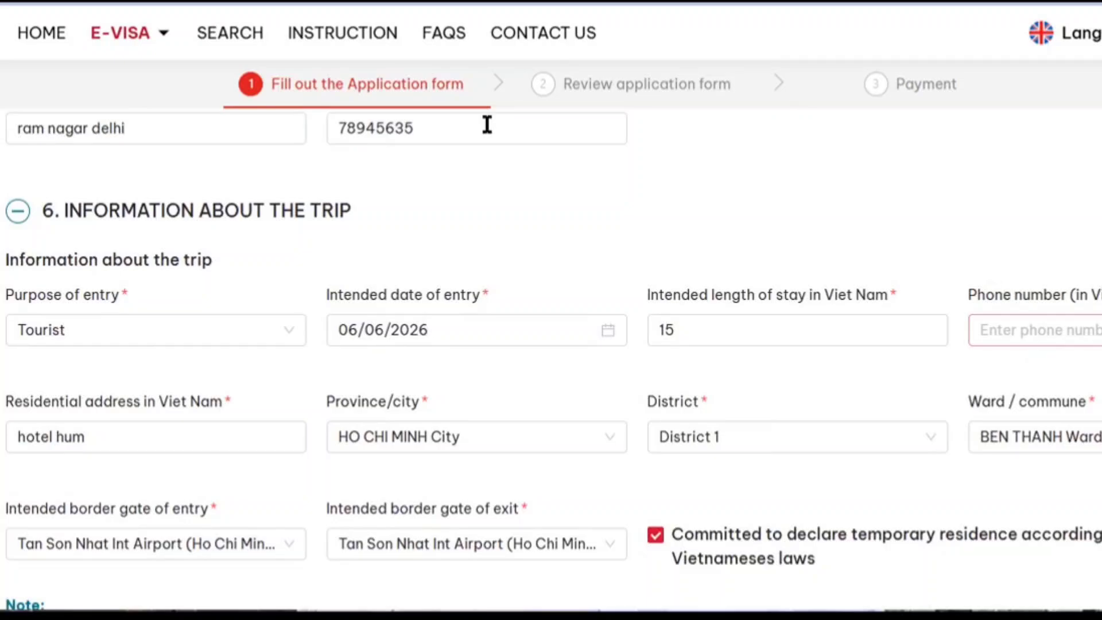
pyautogui.click(246, 331)
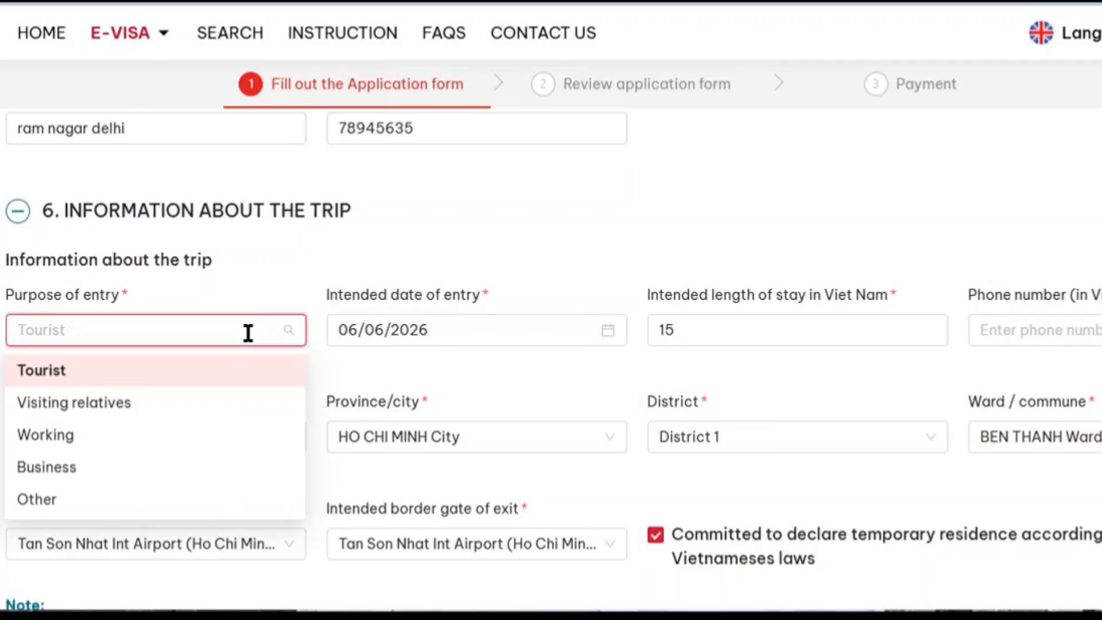
pyautogui.click(246, 370)
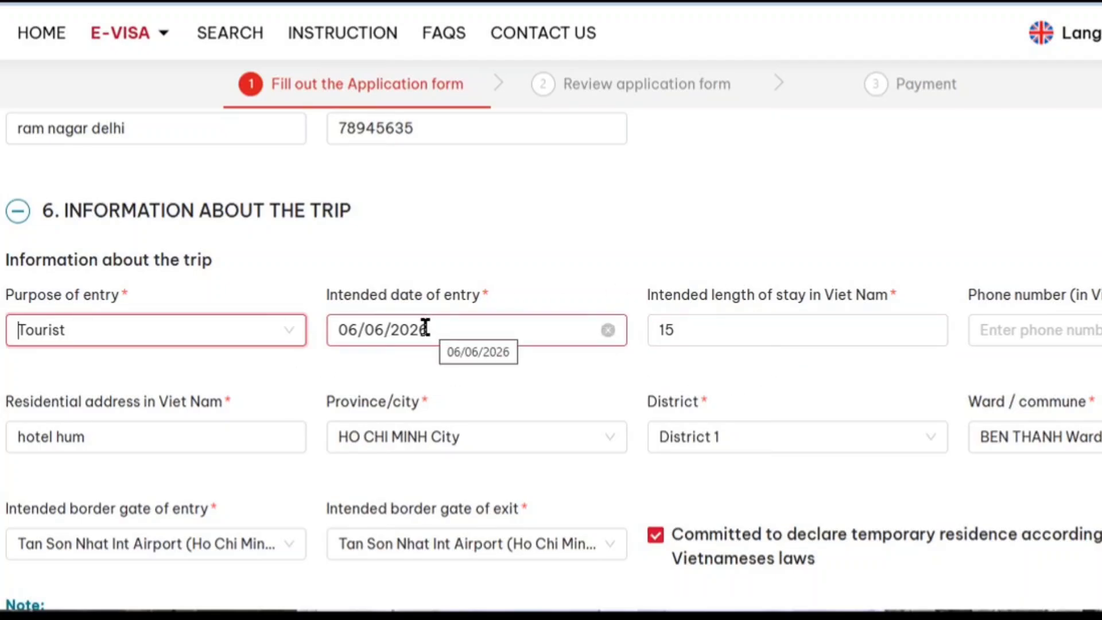
# Set the Vietnam address to HO CHI MINH City, District 1, BEN THANH Ward.
pyautogui.click(214, 436)
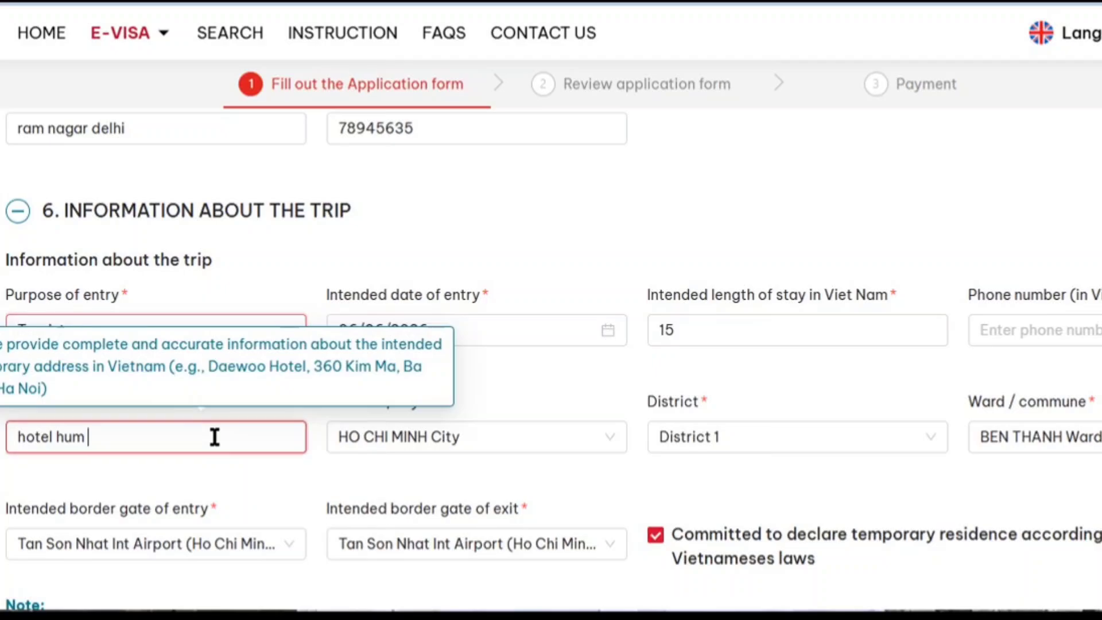
pyautogui.click(525, 443)
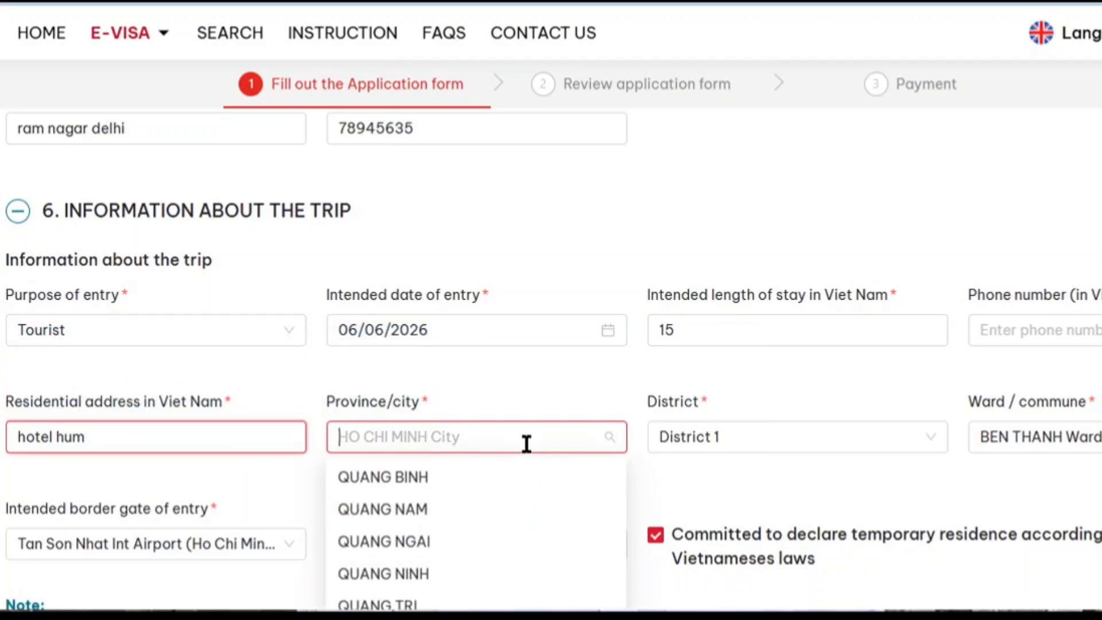
pyautogui.click(526, 443)
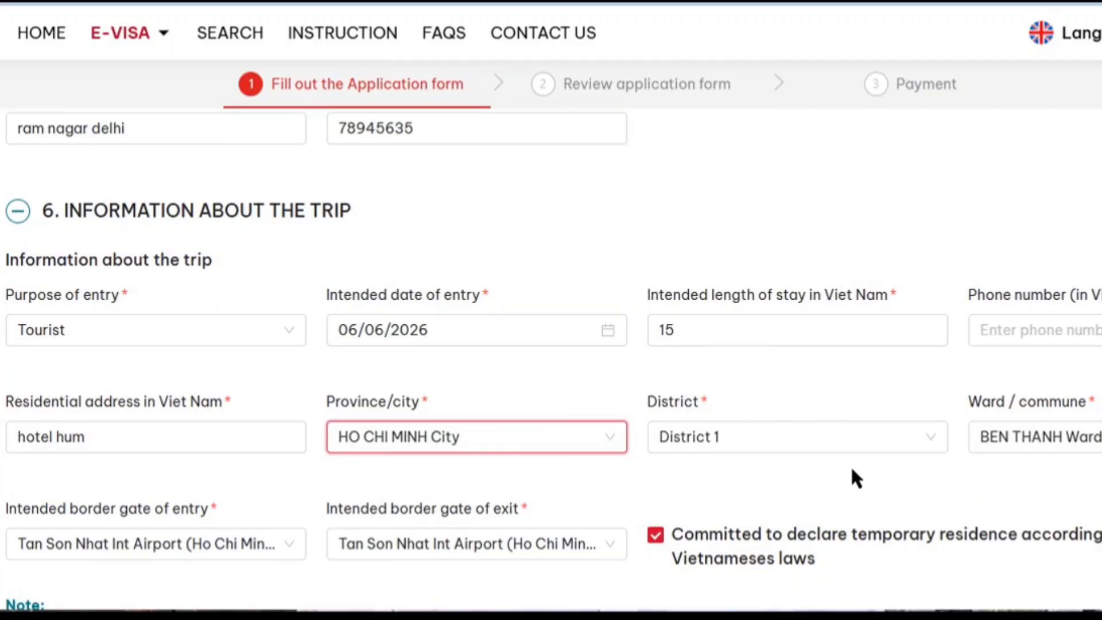
pyautogui.click(854, 443)
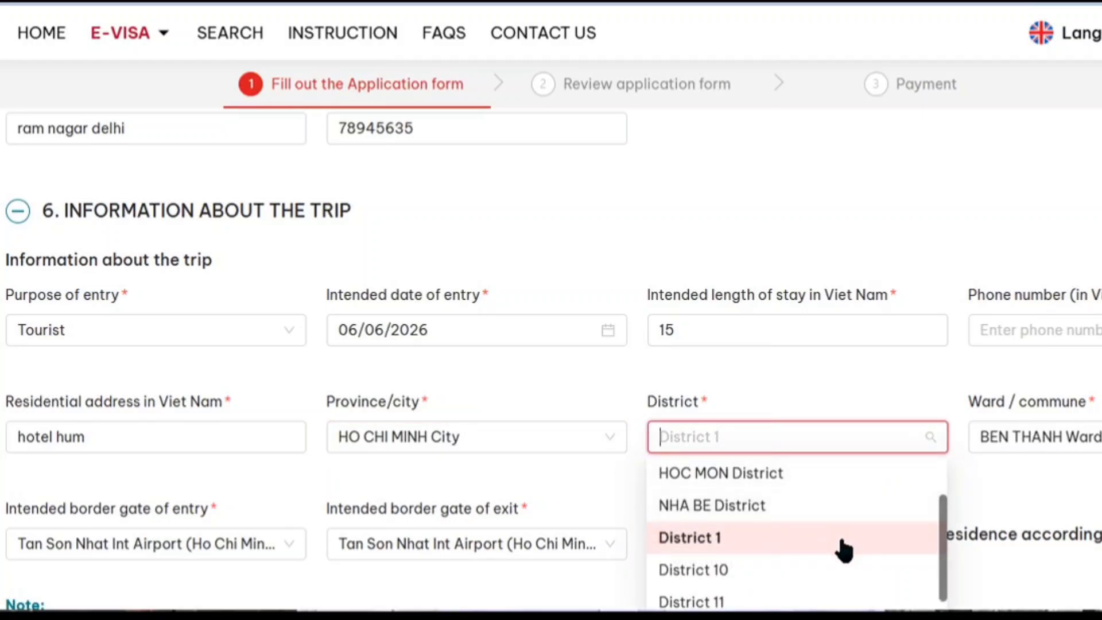
pyautogui.click(845, 539)
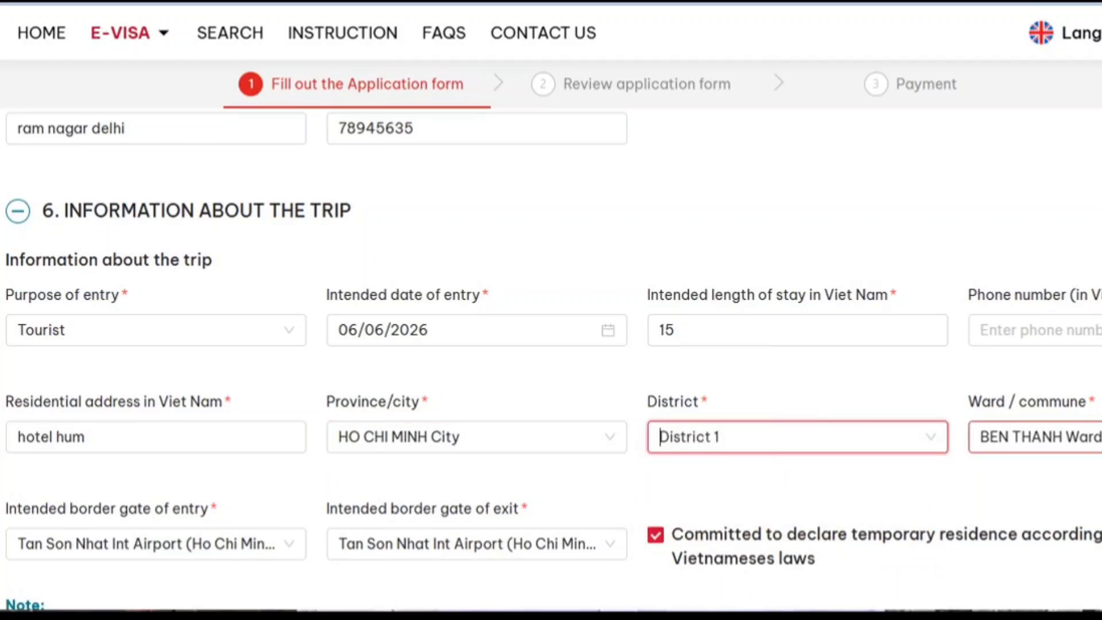
pyautogui.click(1052, 437)
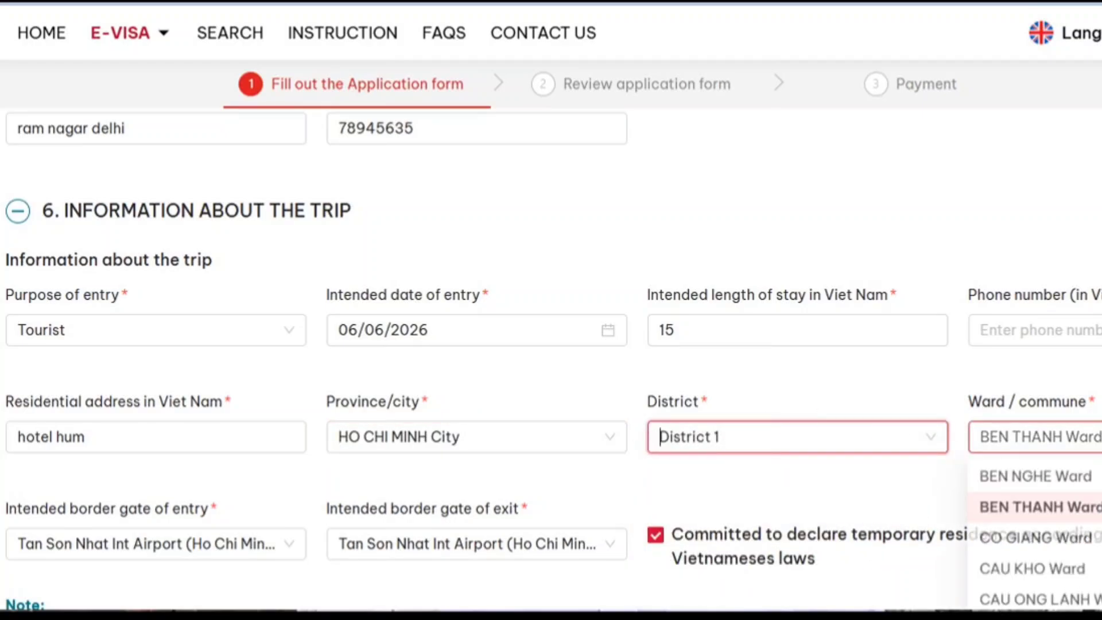
pyautogui.click(1030, 510)
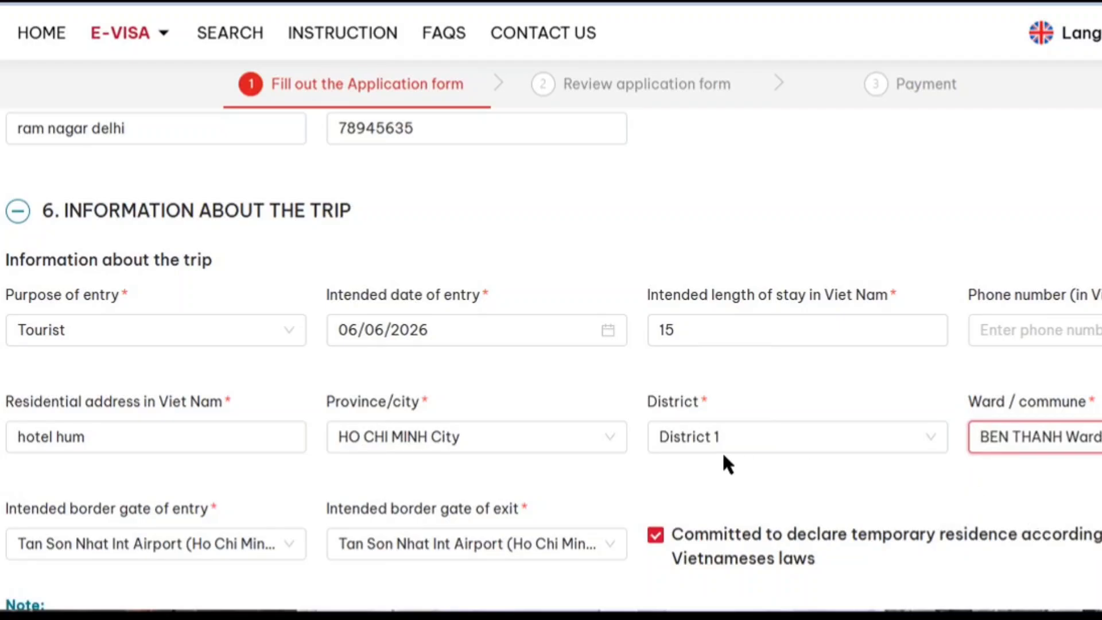
pyautogui.scroll(-1, 723, 456)
pyautogui.scroll(-3, 722, 451)
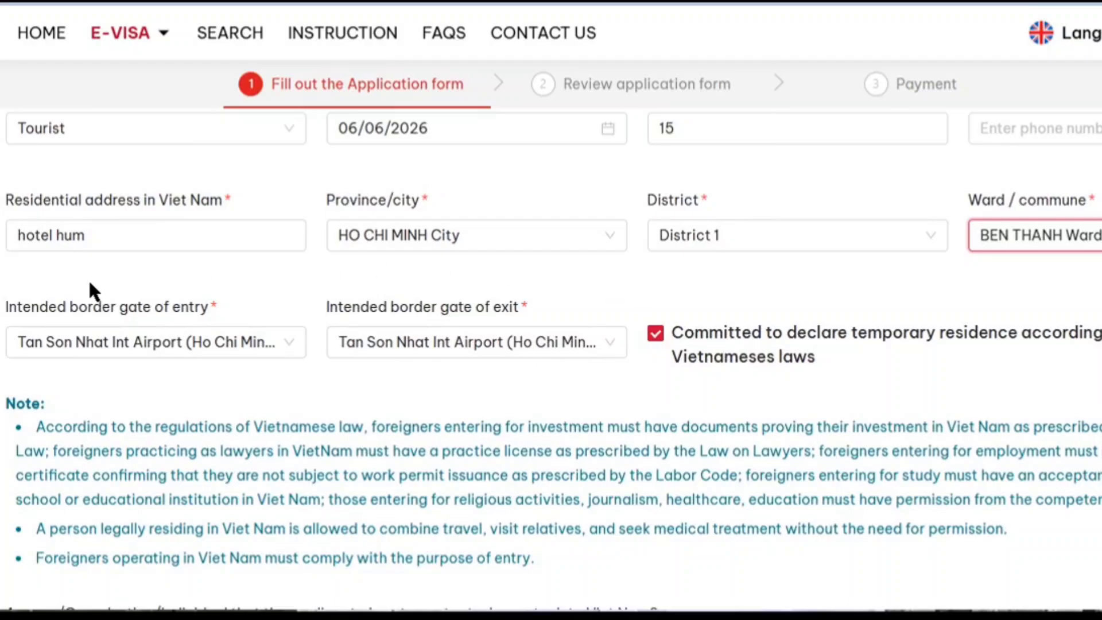
# Filter the entry gates by 'ho ch' and select Tan Son Nhat Int Airport.
pyautogui.click(250, 337)
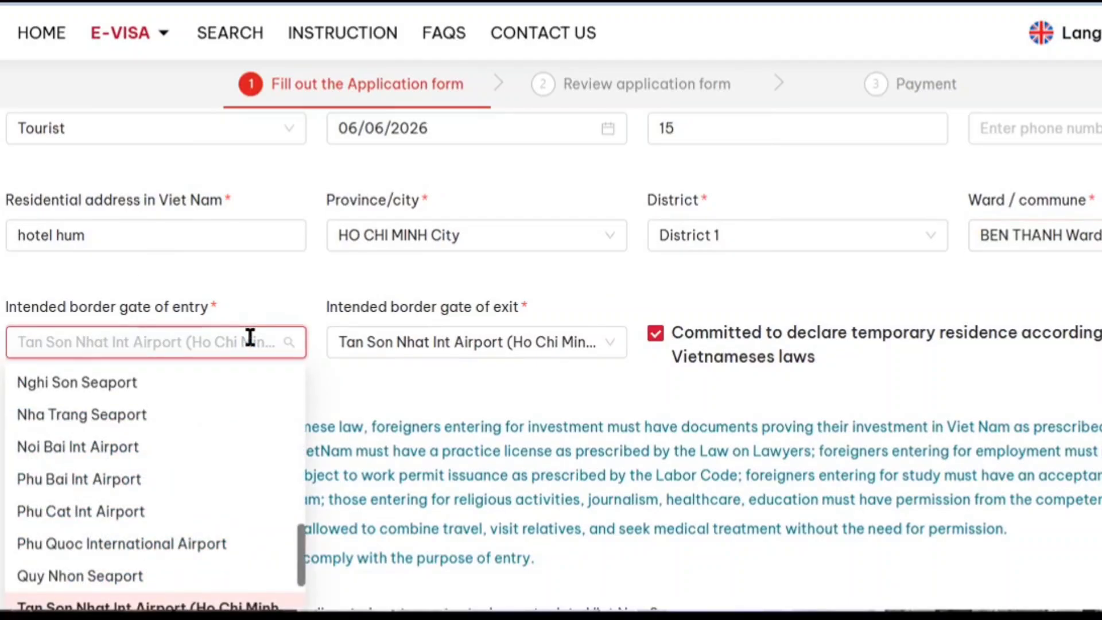
pyautogui.scroll(-3, 233, 517)
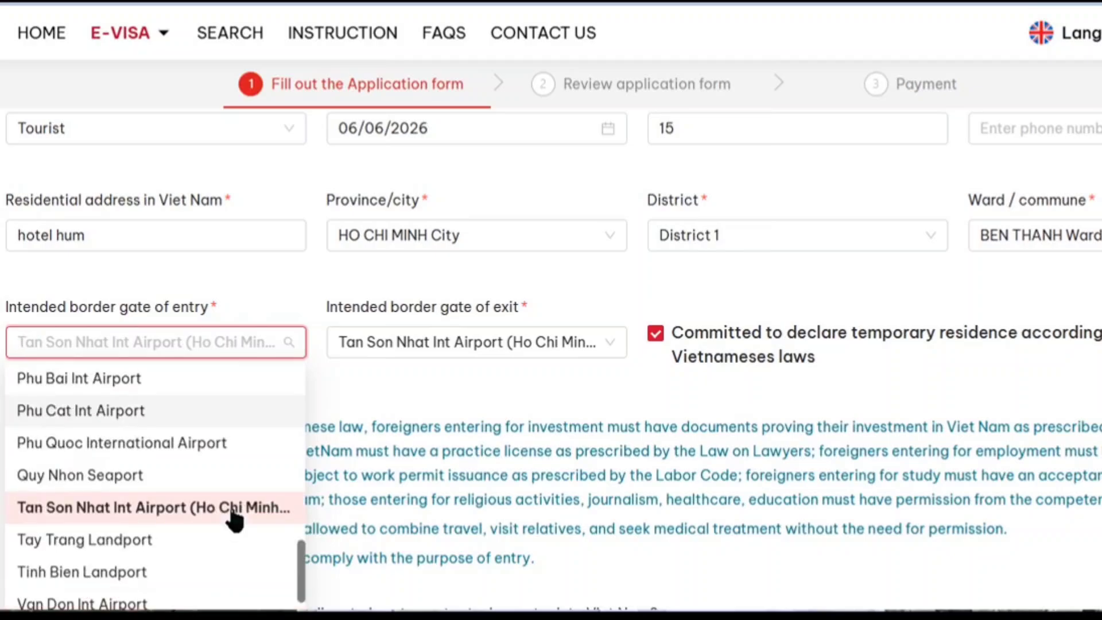
pyautogui.scroll(3, 234, 517)
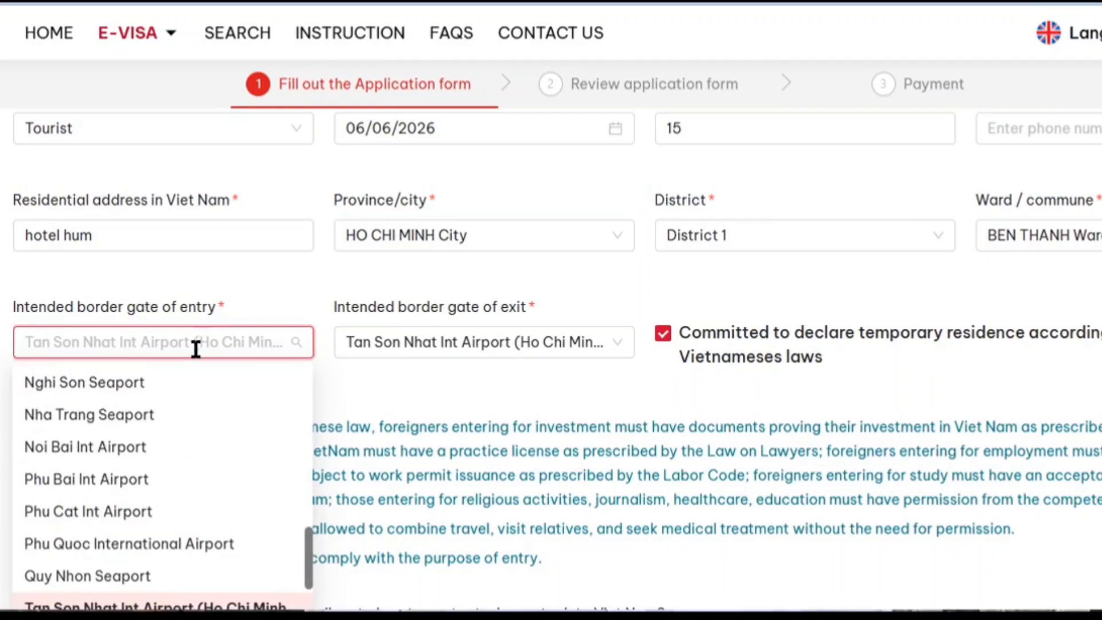
pyautogui.write('ho ch')
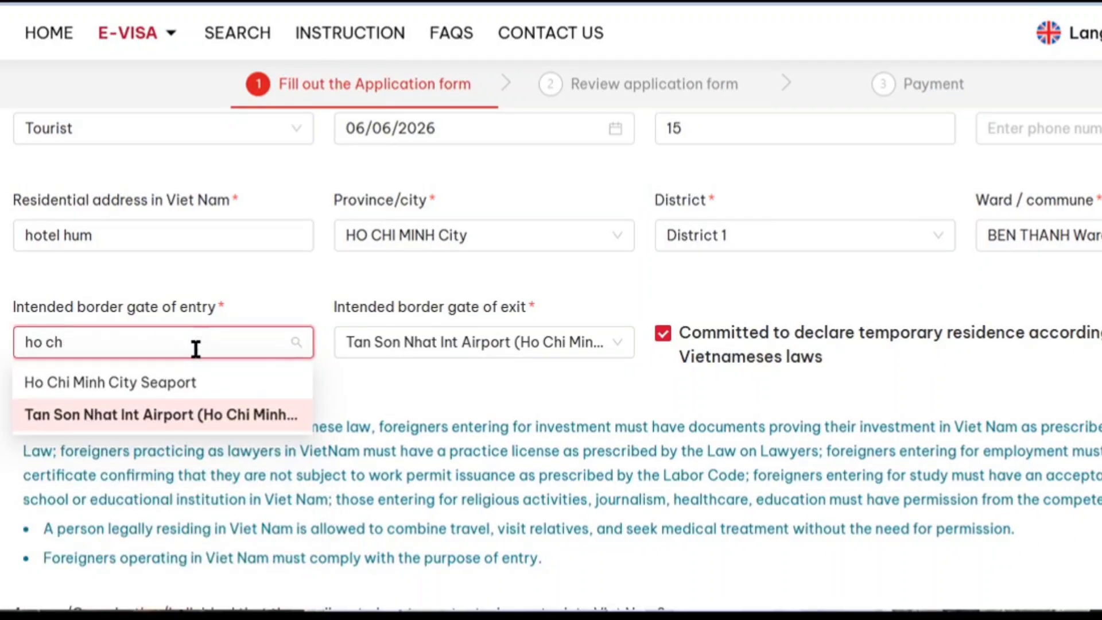
pyautogui.click(238, 419)
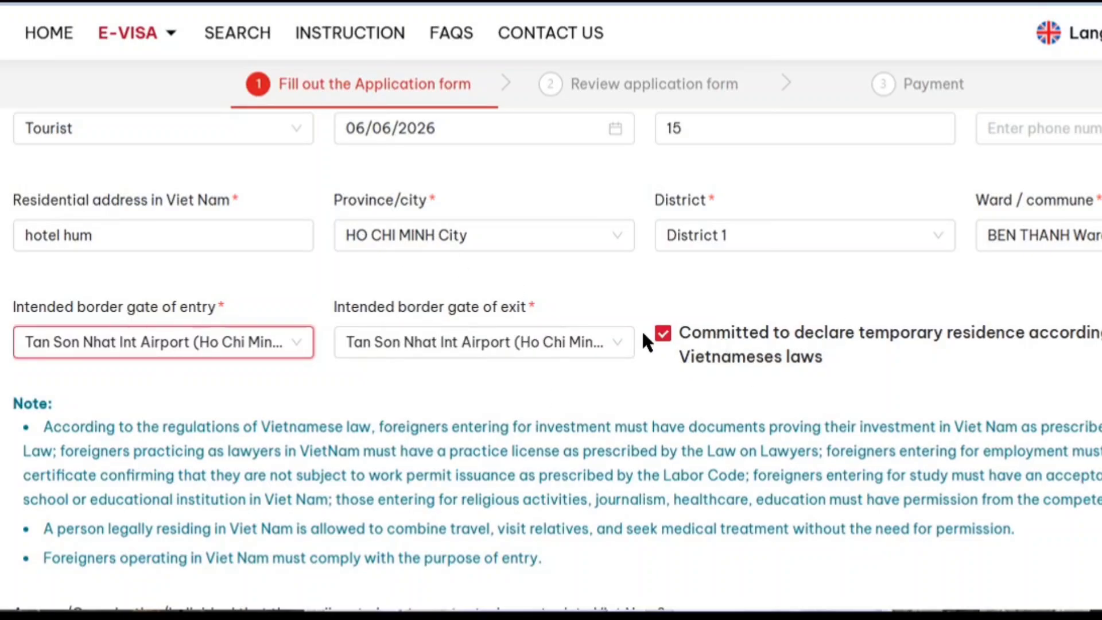
# Scroll past the remaining answers and Trip's Expenses section, then advance to the review step.
pyautogui.scroll(-3, 613, 382)
pyautogui.scroll(-3, 613, 384)
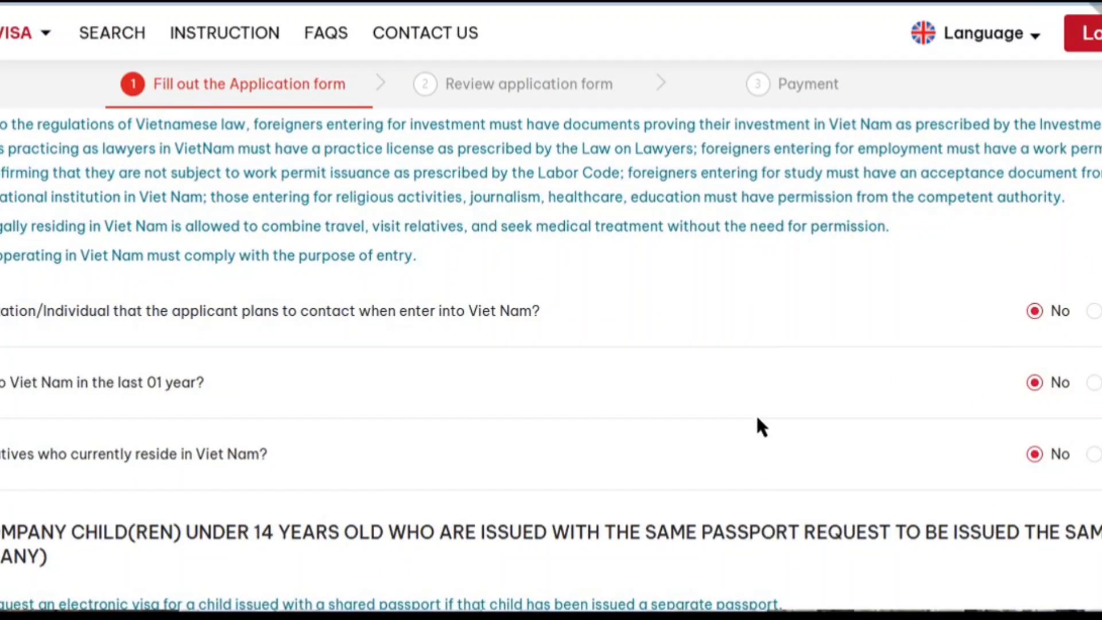
pyautogui.scroll(-5, 760, 428)
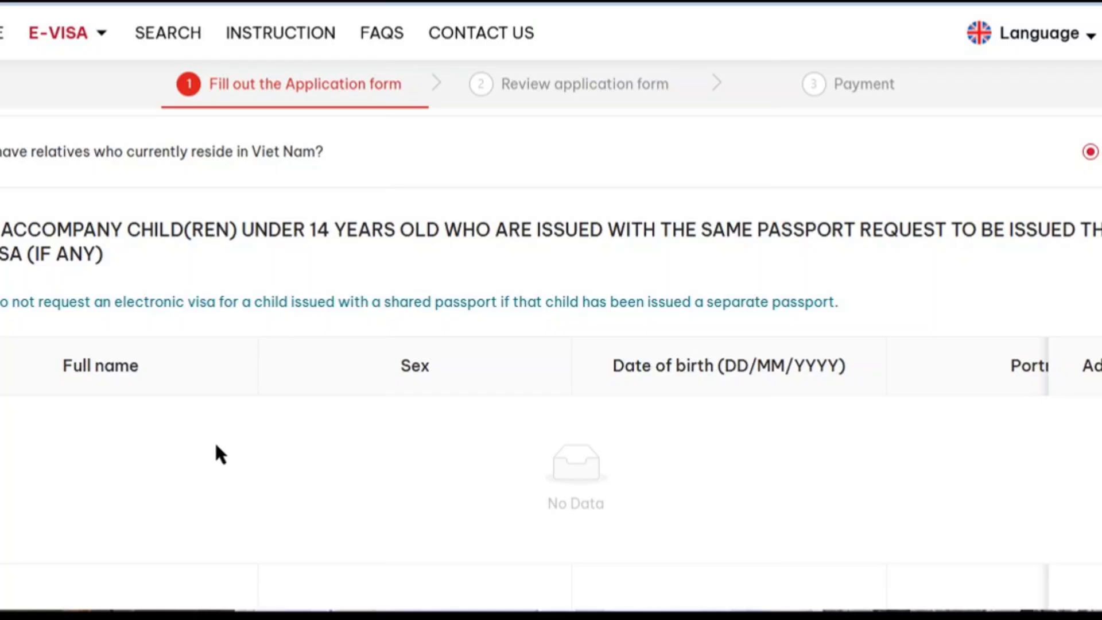
pyautogui.scroll(-5, 542, 452)
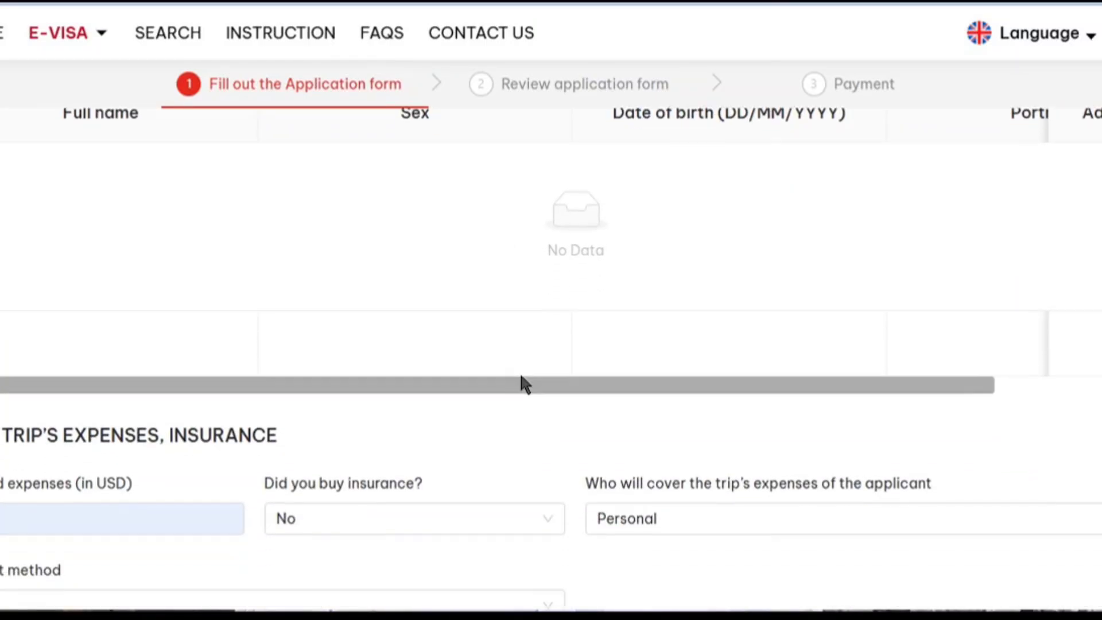
pyautogui.scroll(-3, 523, 381)
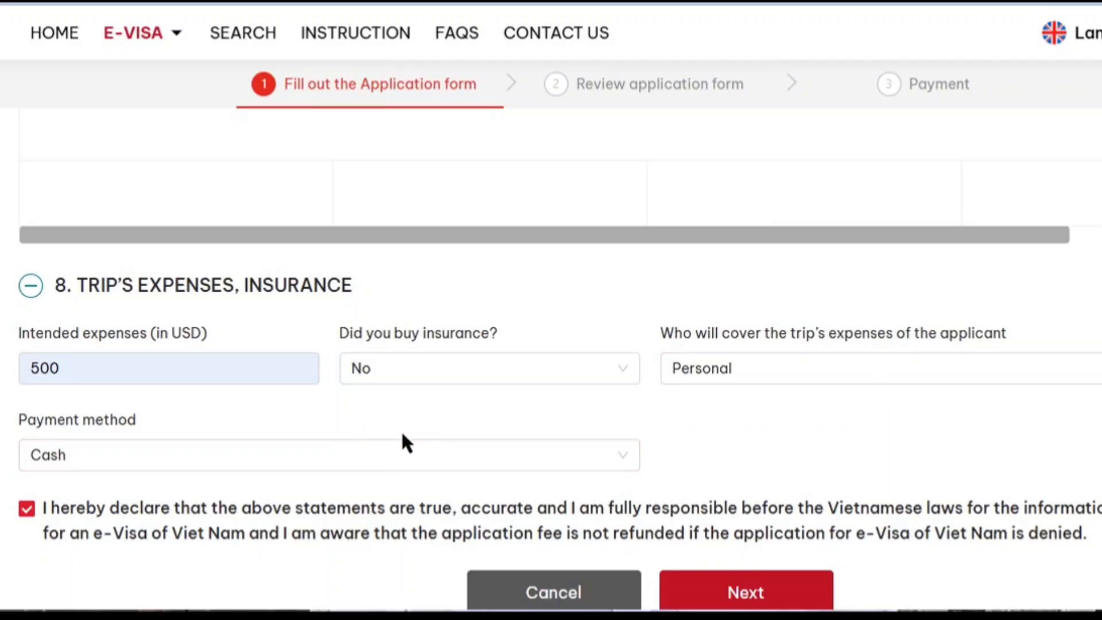
pyautogui.scroll(-2, 400, 440)
pyautogui.click(712, 491)
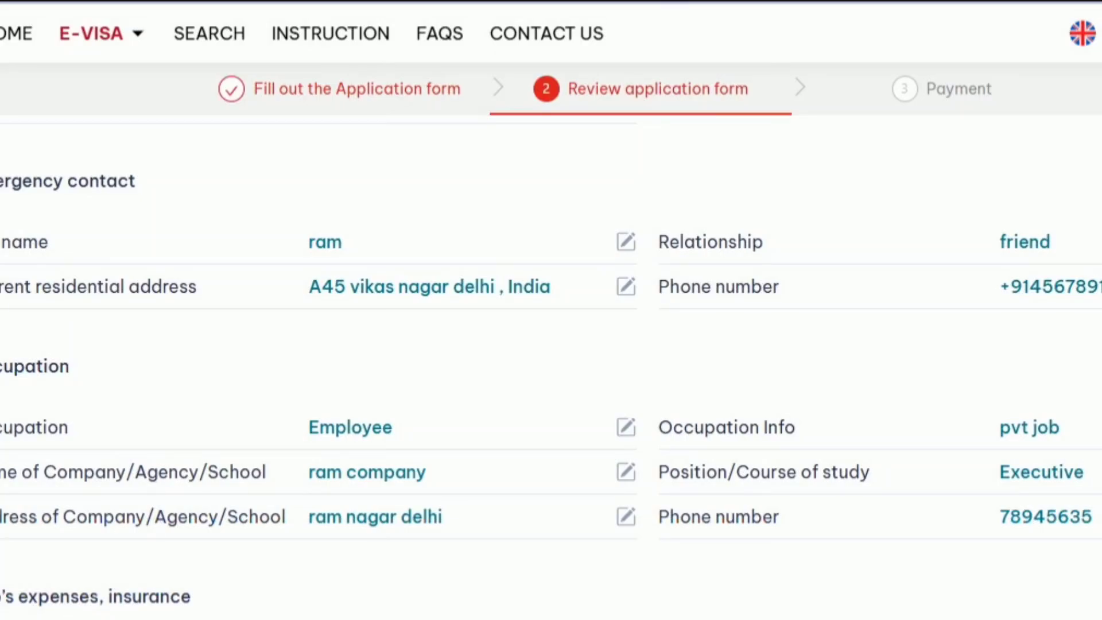
# Enter the displayed captcha as the security code, submit the reviewed application, and agree to pay the 25 USD fee.
pyautogui.scroll(-10, 925, 582)
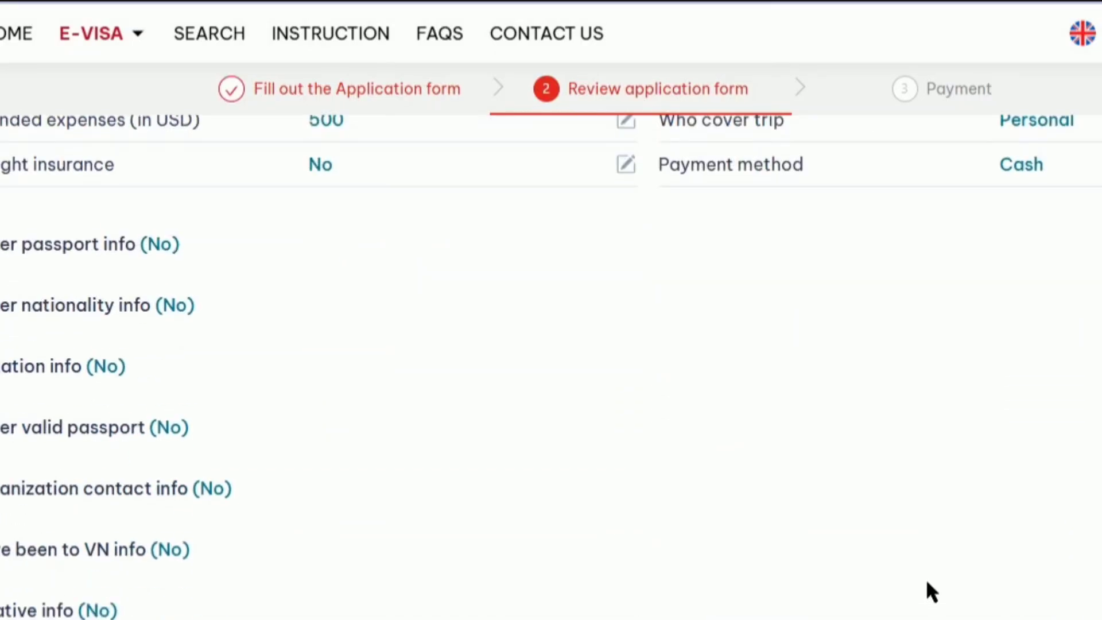
pyautogui.scroll(-5, 982, 561)
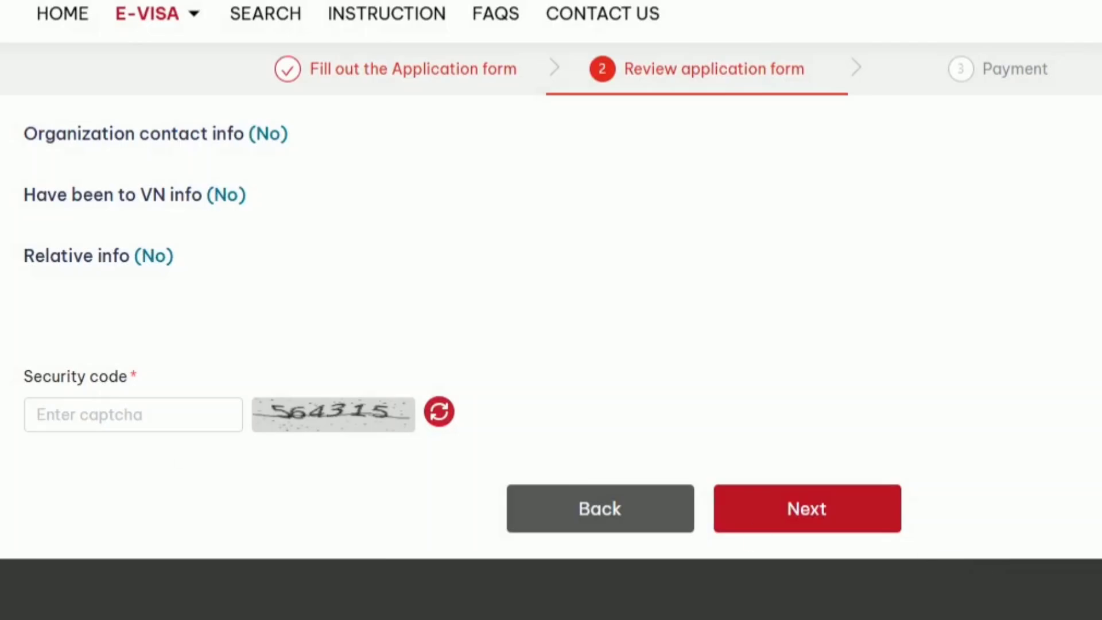
pyautogui.click(74, 413)
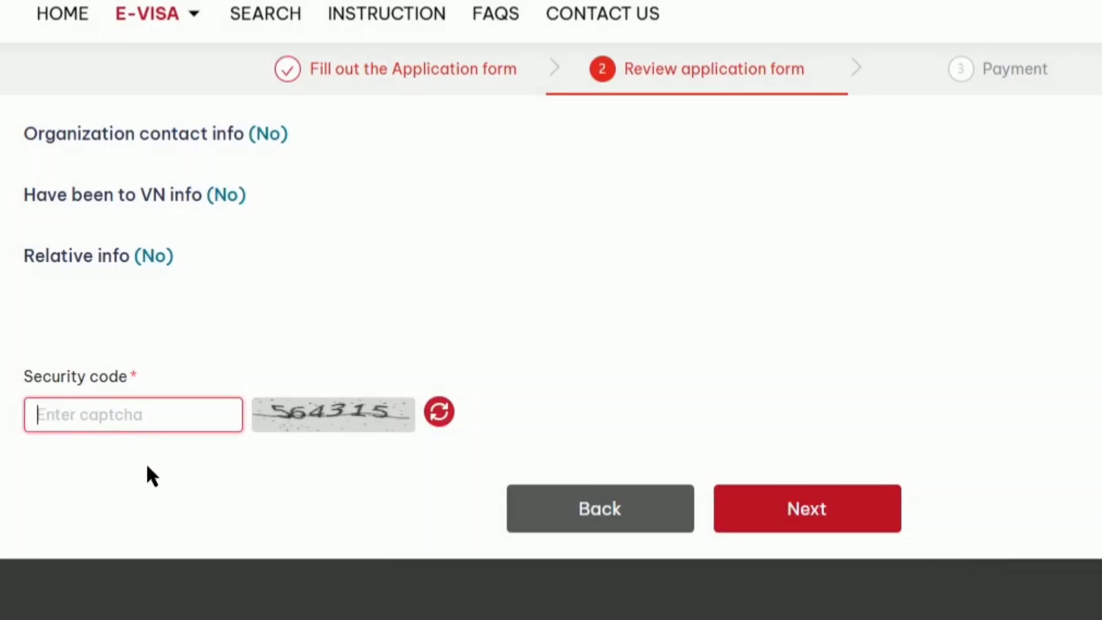
pyautogui.write('564315')
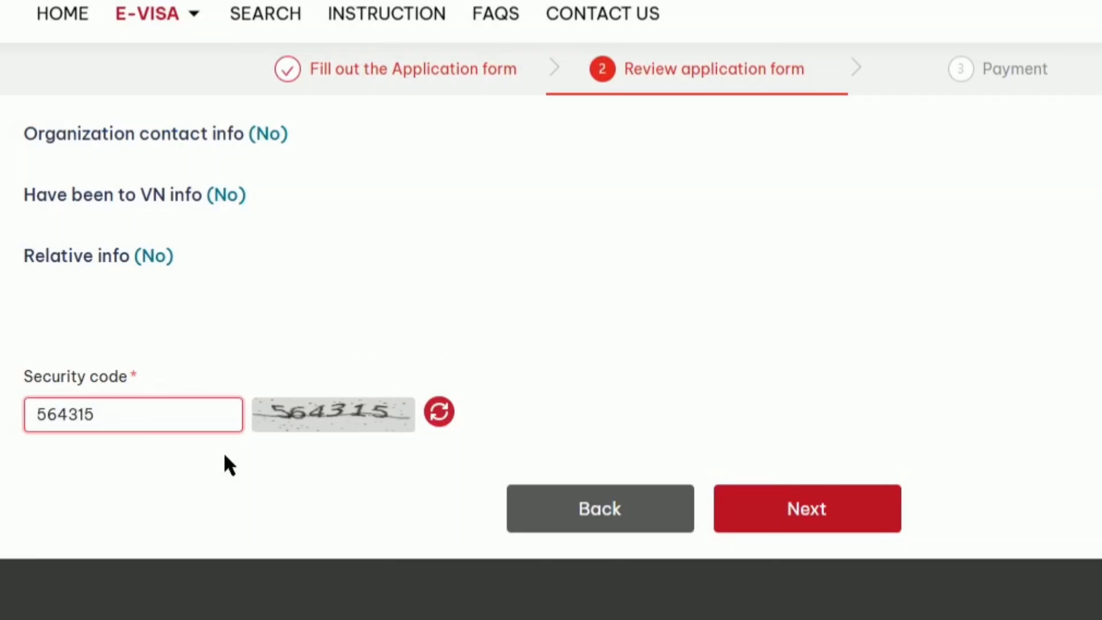
pyautogui.click(806, 509)
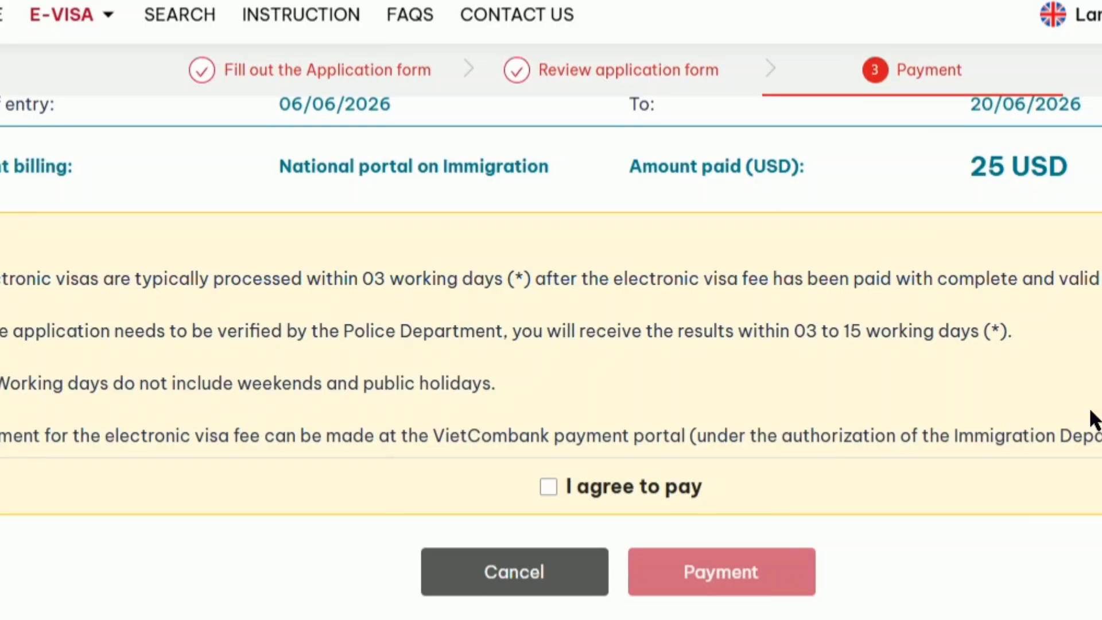
pyautogui.click(634, 504)
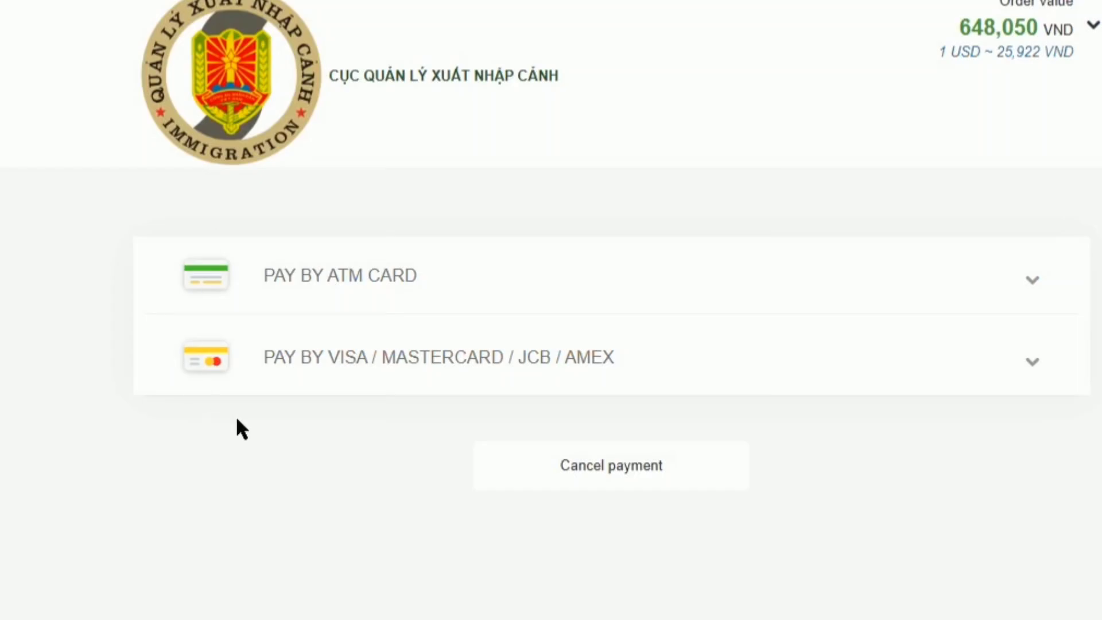
# Choose Visa as the card type under PAY BY VISA / MASTERCARD / JCB / AMEX.
pyautogui.click(355, 353)
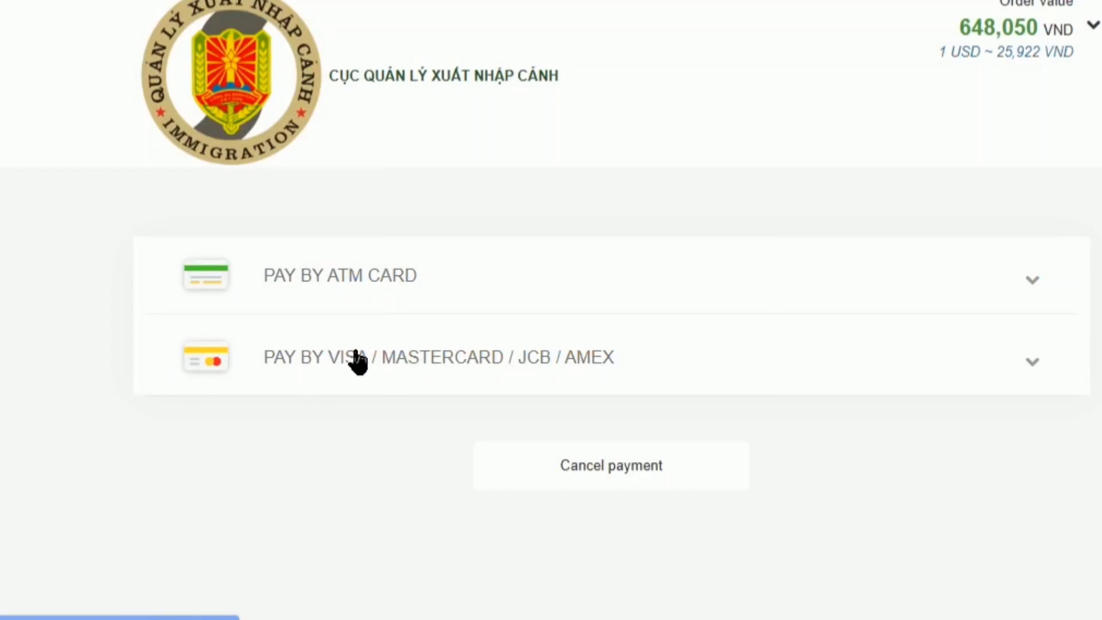
pyautogui.scroll(-6, 357, 361)
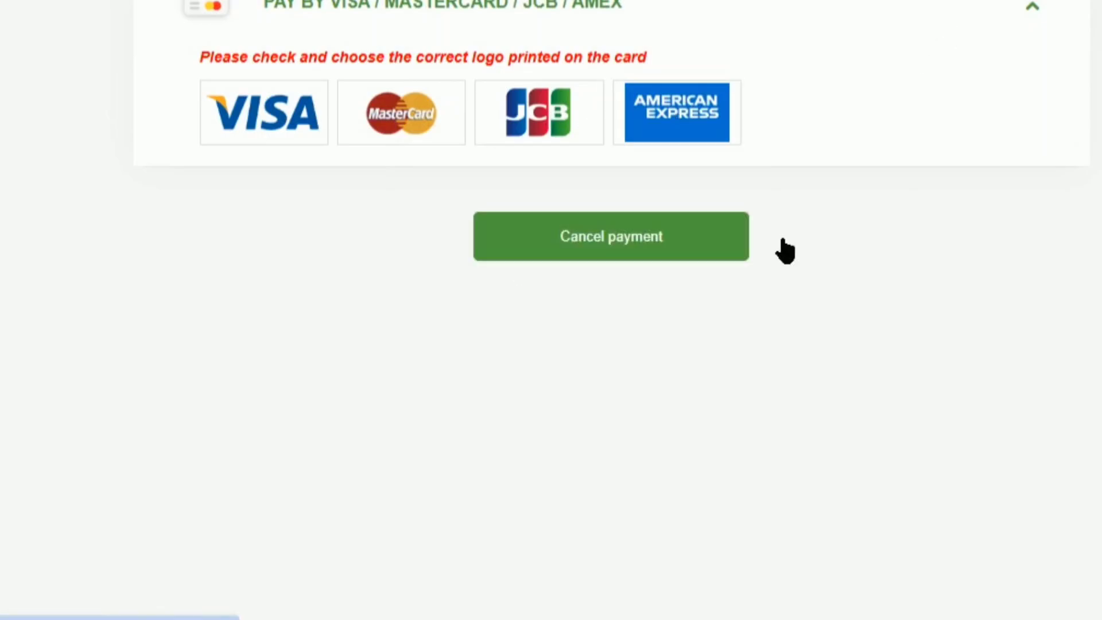
pyautogui.click(278, 121)
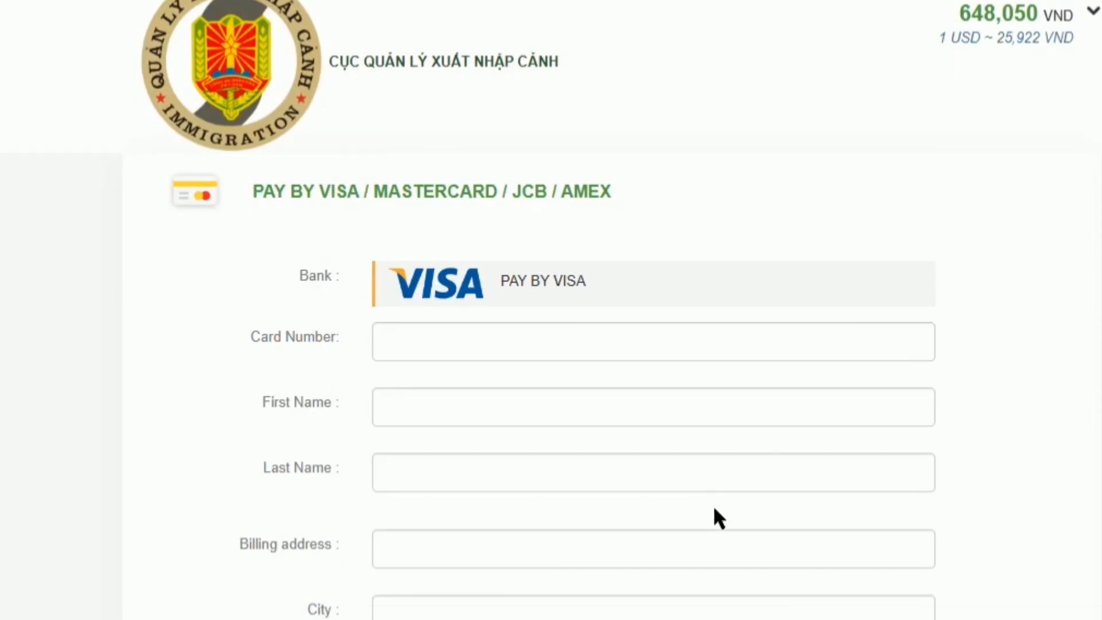
# Review the blank card and billing details form, then use RE-SELECT to change the payment method.
pyautogui.scroll(-2, 718, 516)
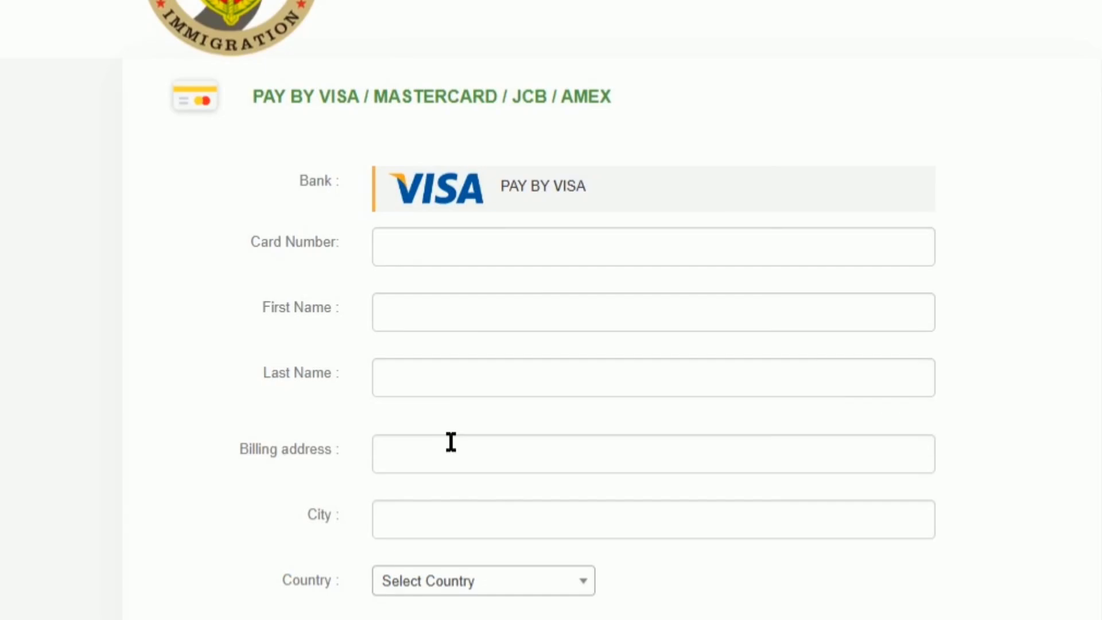
pyautogui.scroll(-2, 450, 442)
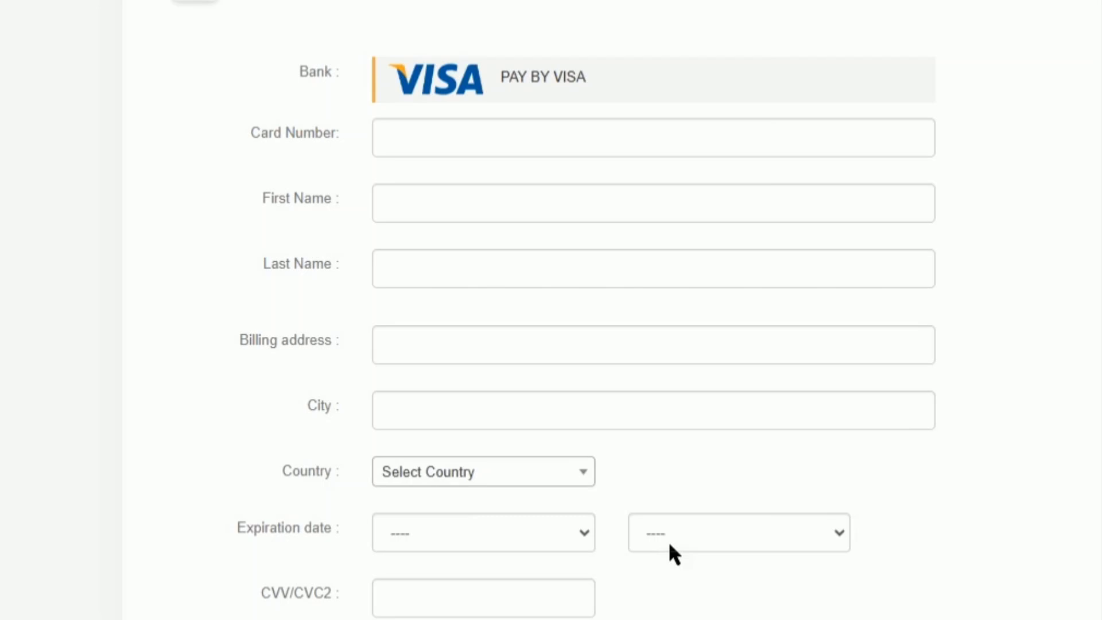
pyautogui.scroll(-3, 611, 578)
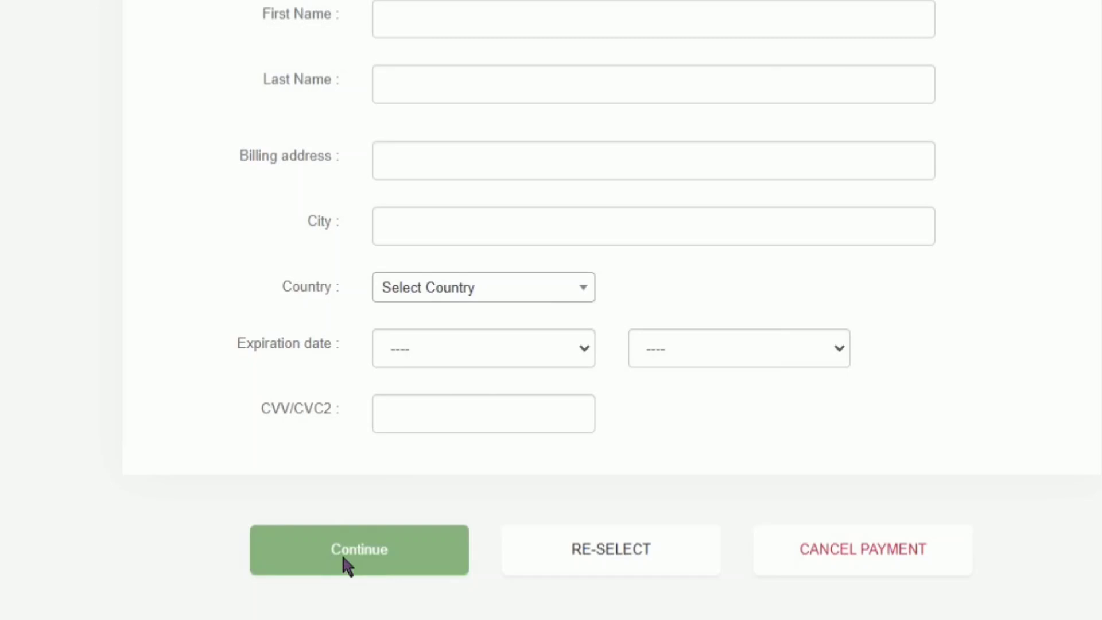
pyautogui.click(658, 567)
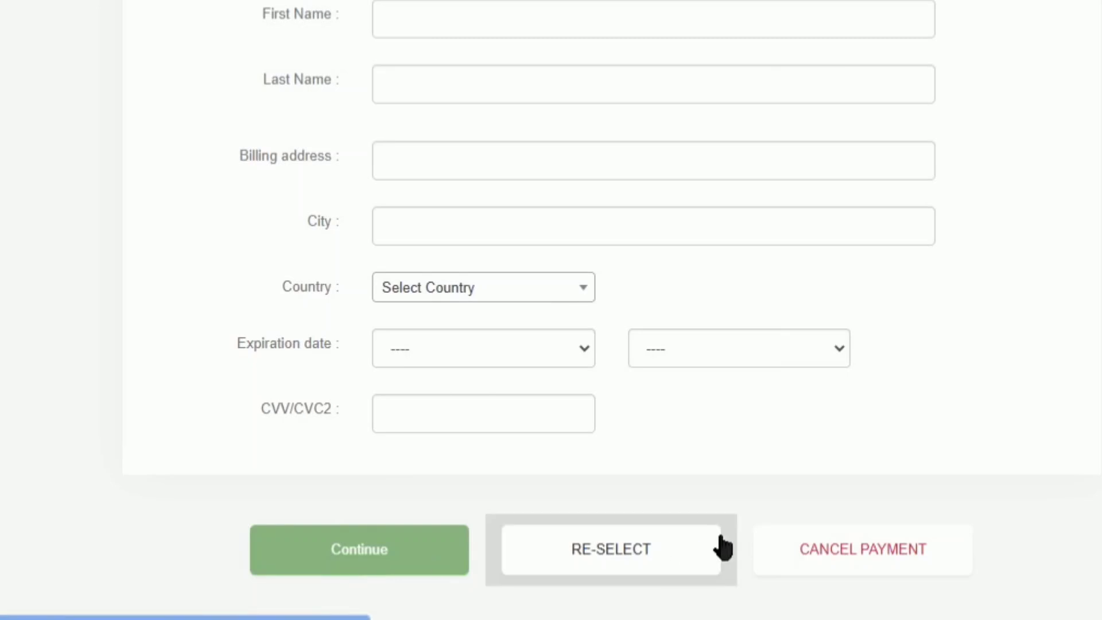